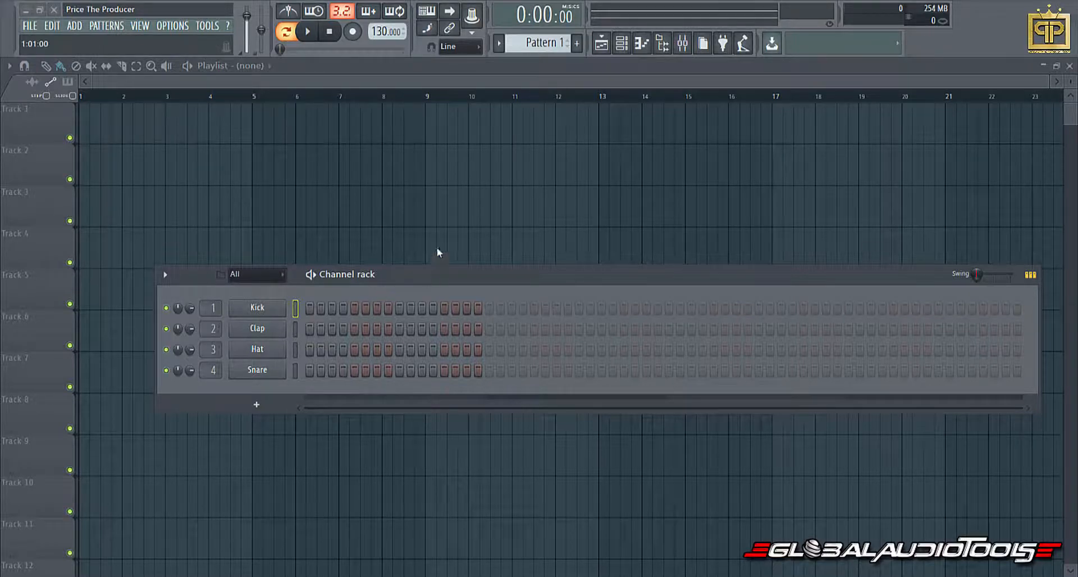
Step: Move the channel rack higher, open the Hat channel's sampler settings and reposition that window
drag(237, 286, 246, 247)
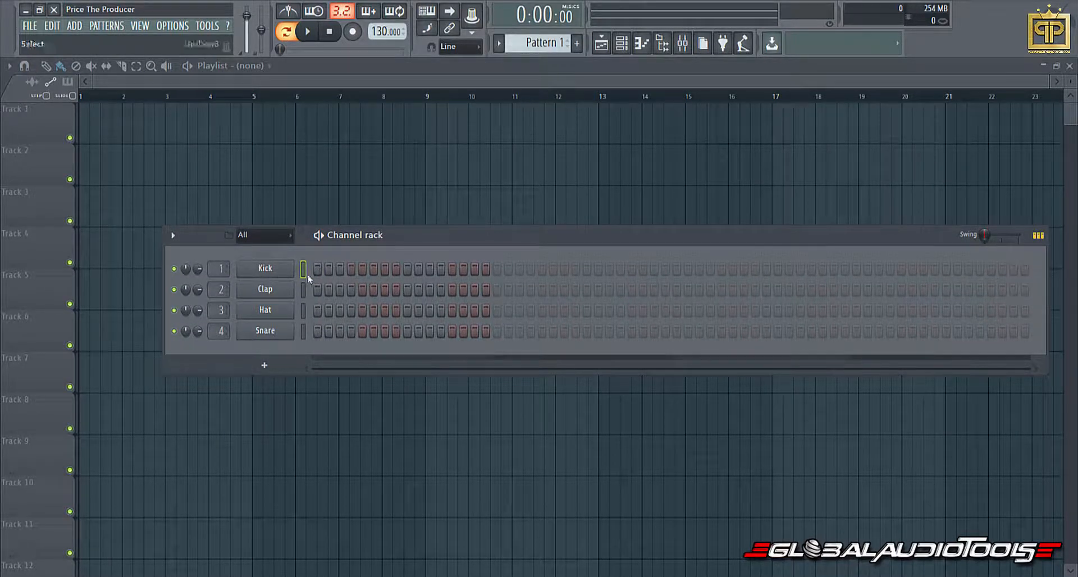
click(265, 310)
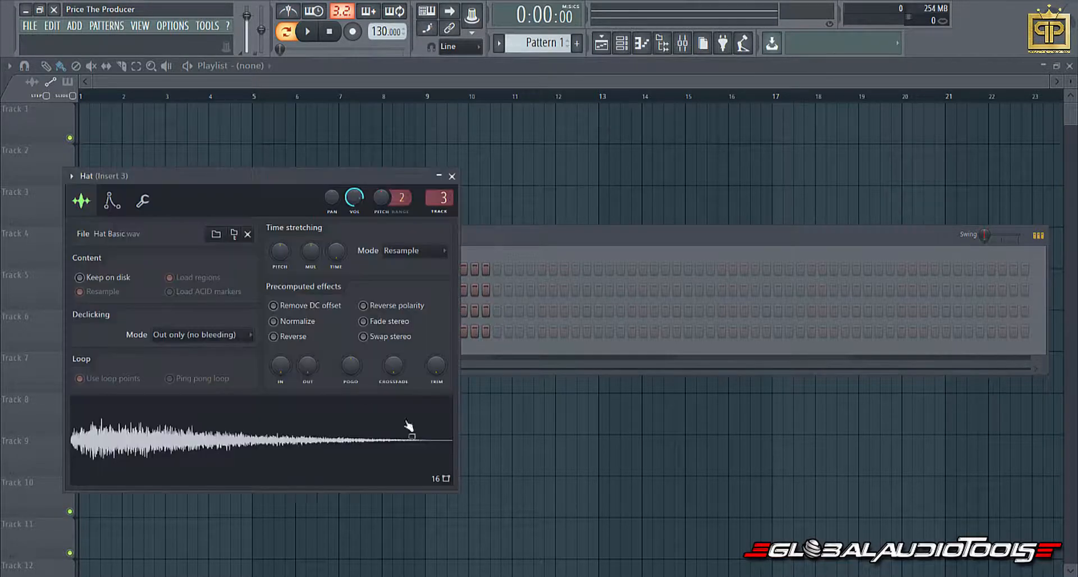
drag(402, 179, 471, 153)
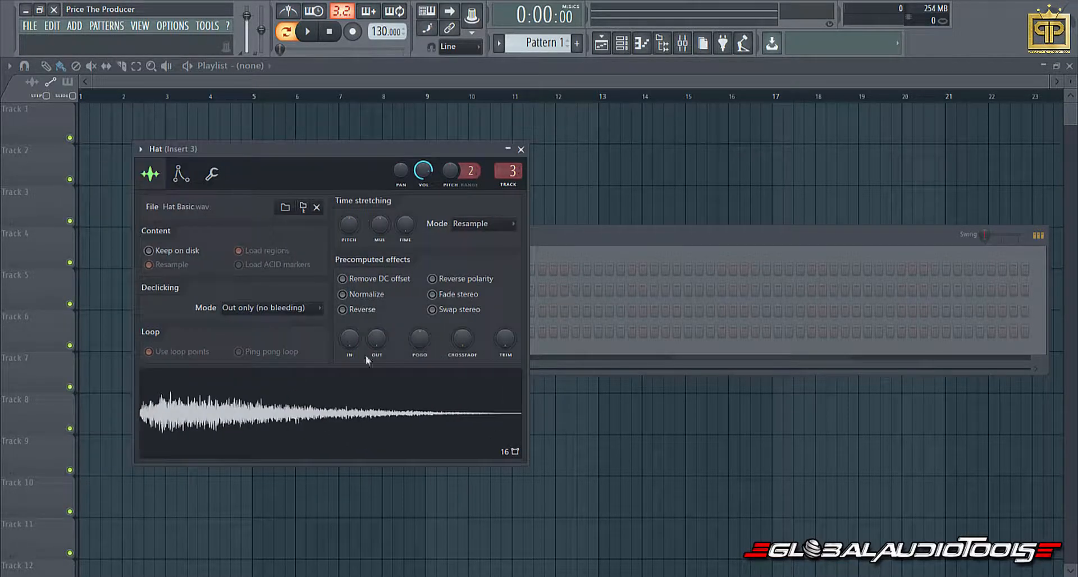
Step: Look over the Master and first insert tracks in the mixer, and close the Hat sampler settings
key(F9)
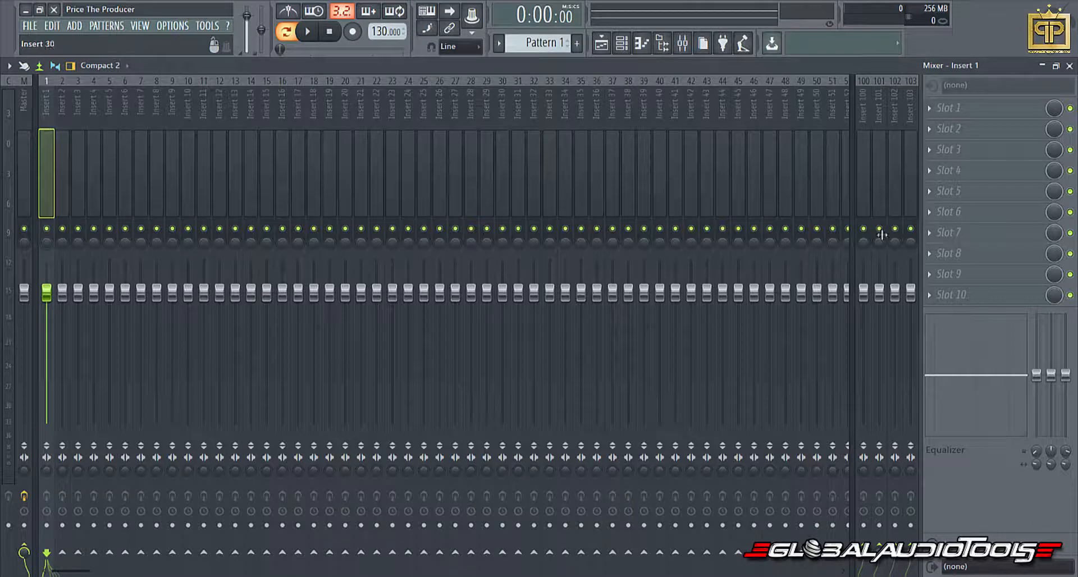
click(25, 110)
click(49, 106)
click(78, 106)
key(Left)
key(Left)
key(F9)
click(525, 150)
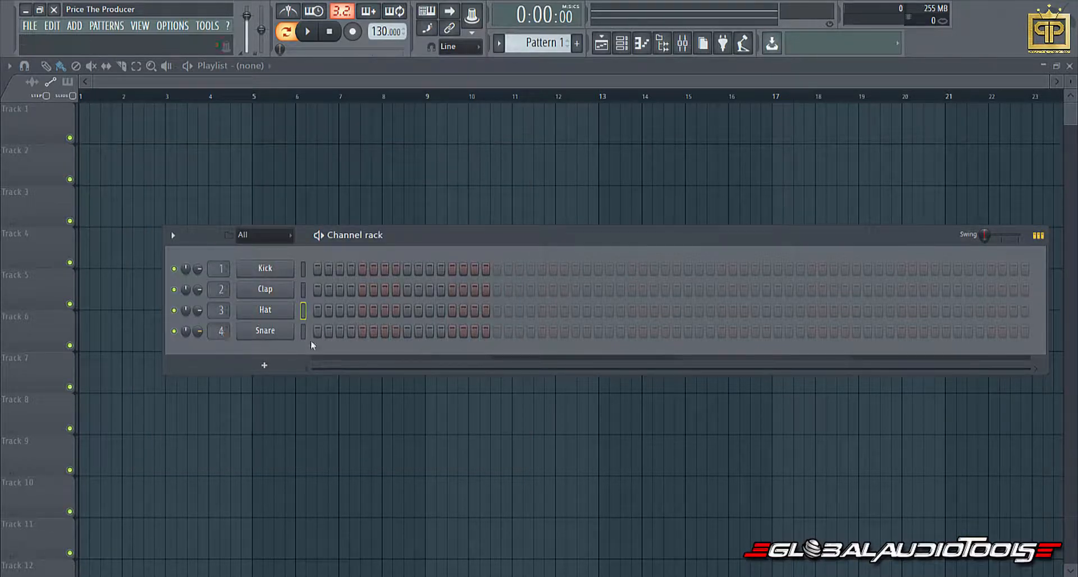
Step: Audition the Hat Basic sample in the Hat channel's sampler settings and check its waveform options
click(285, 312)
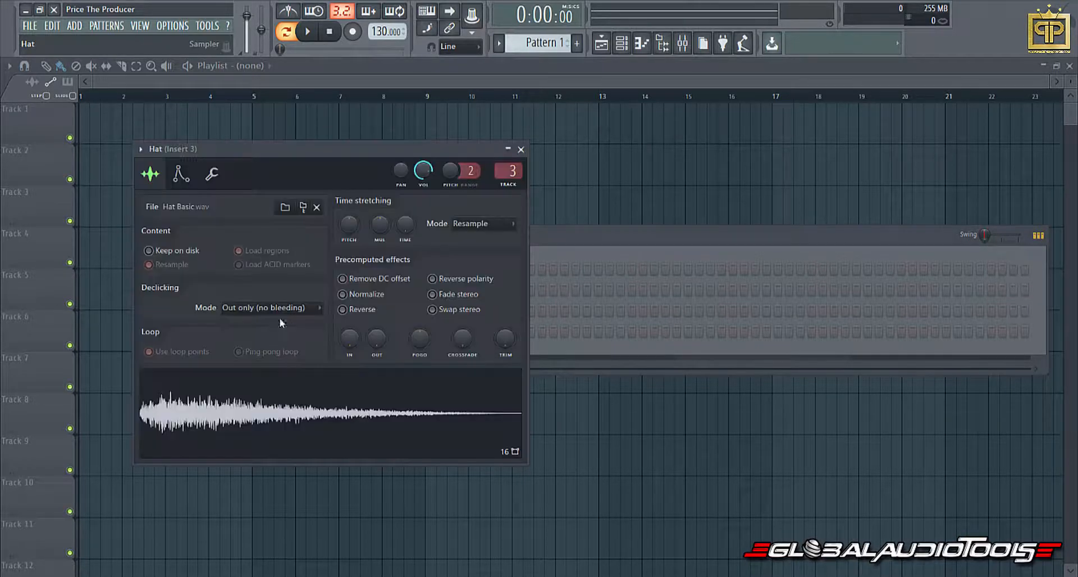
click(230, 415)
click(230, 416)
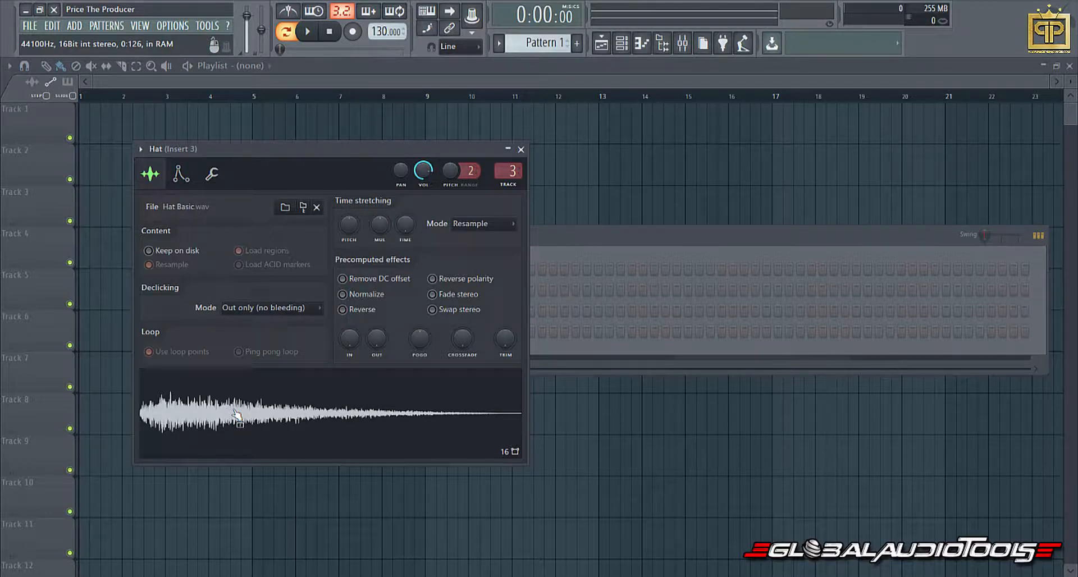
right_click(237, 411)
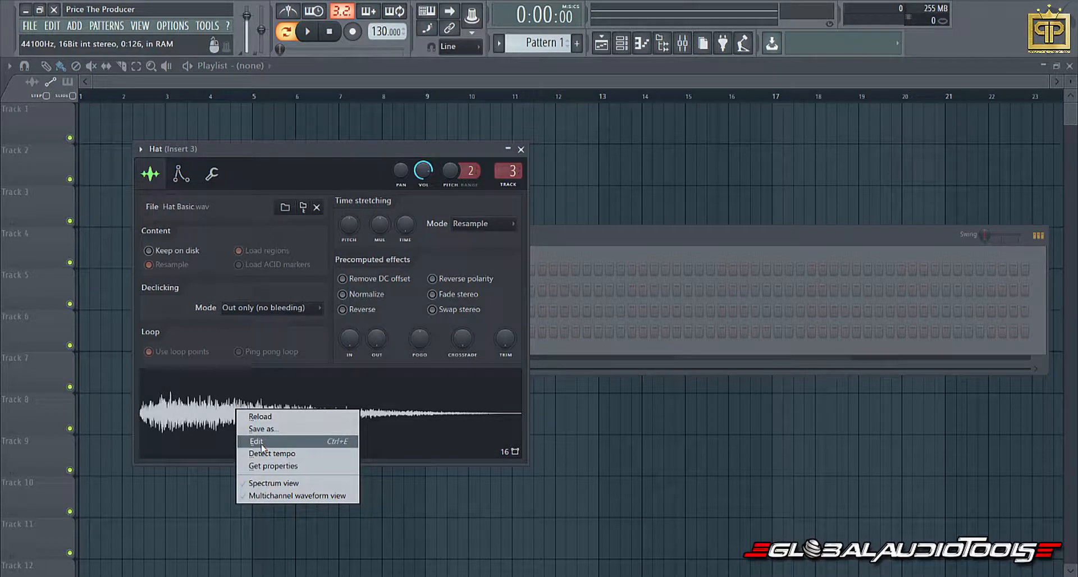
click(519, 147)
click(521, 149)
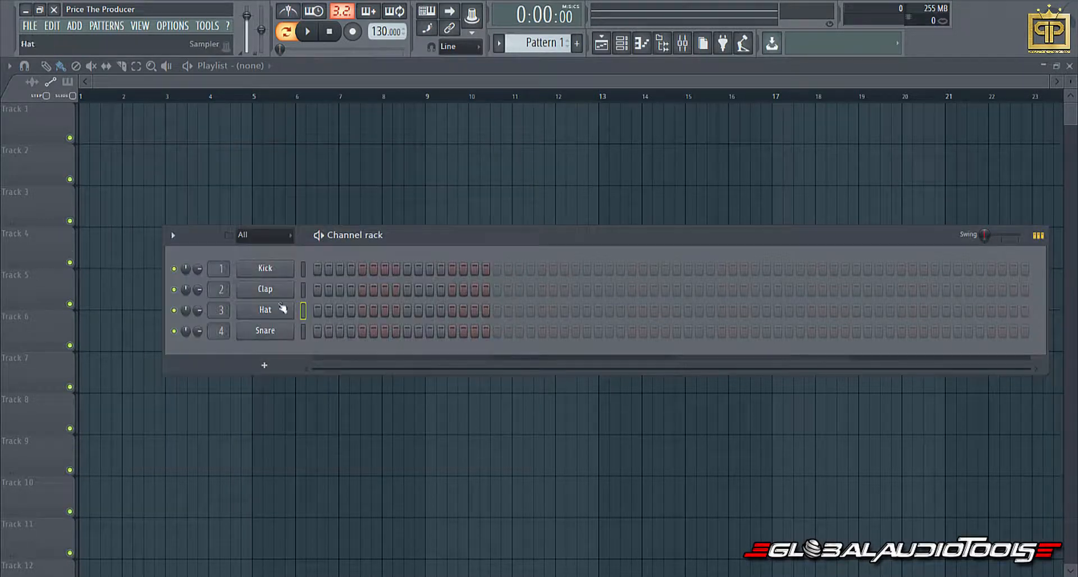
Step: Open the Hat Basic sample in the Edison audio editor and enlarge the editor window
click(265, 311)
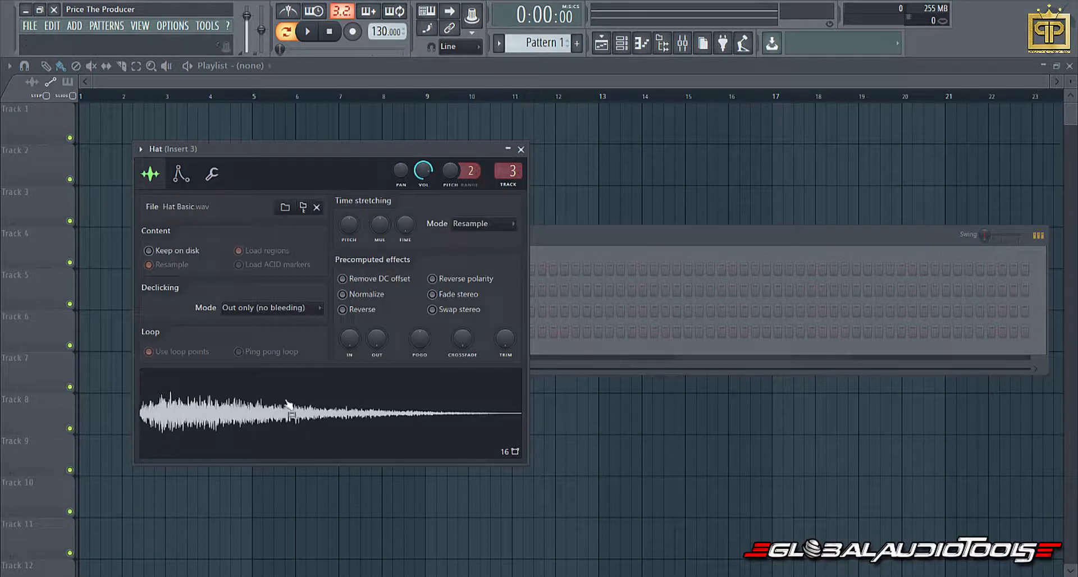
click(252, 420)
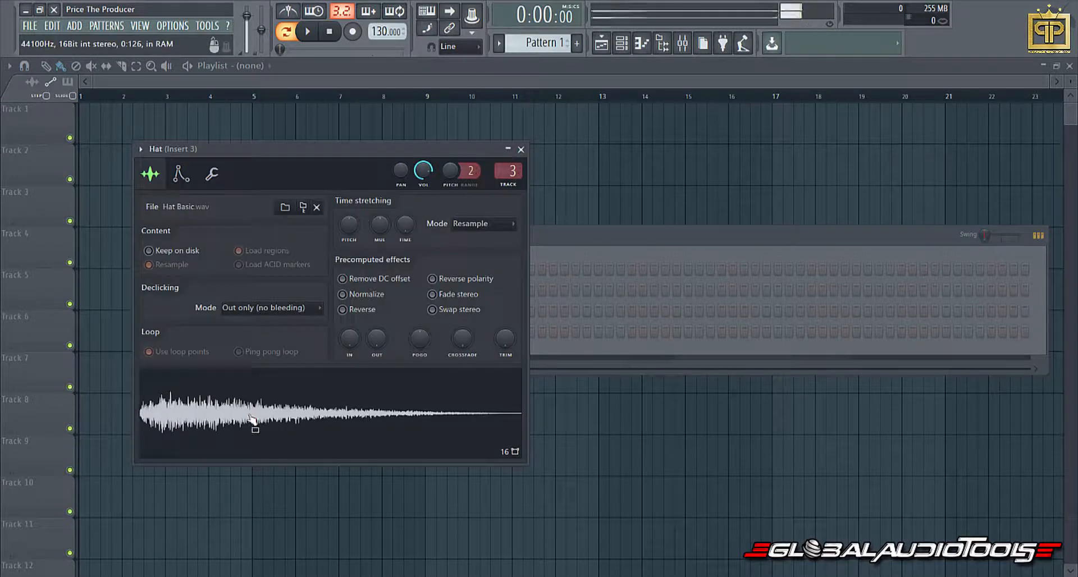
right_click(326, 408)
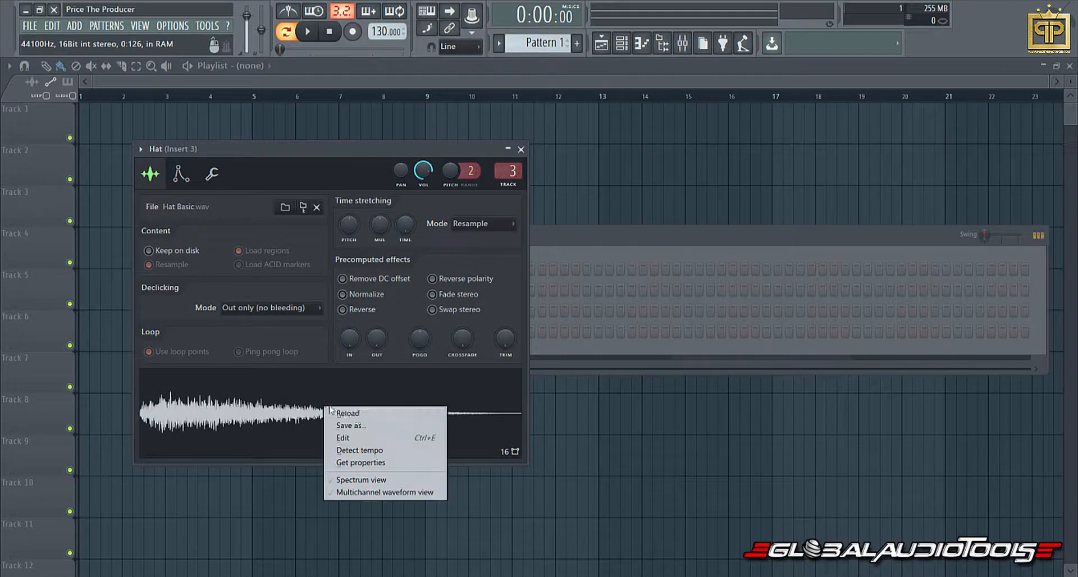
click(344, 439)
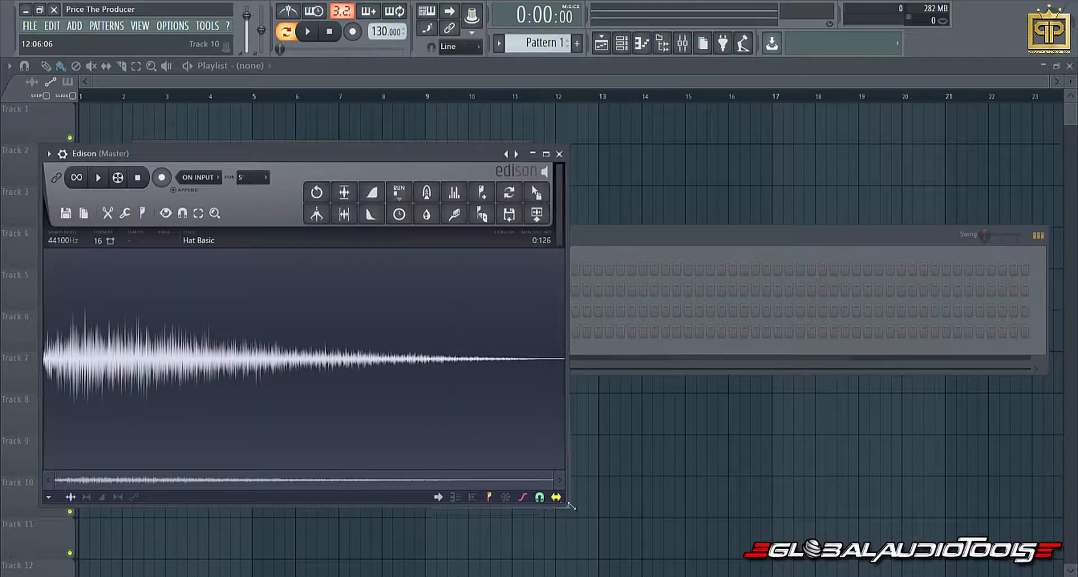
drag(571, 505, 1046, 561)
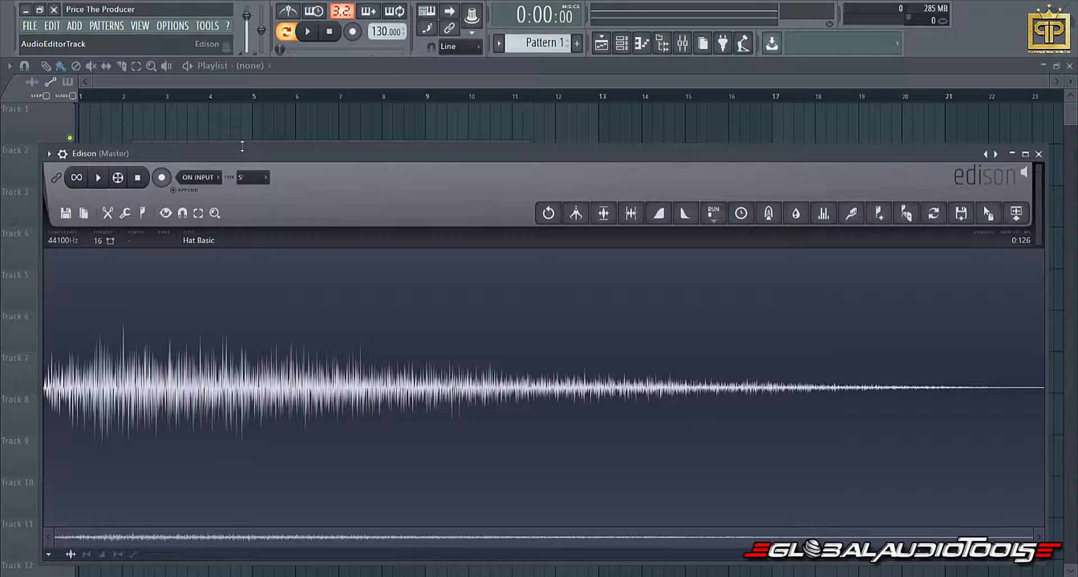
Step: Select the whole hat waveform from 0:000 to 0:126, turn on looped playback and preview it
drag(910, 357, 44, 359)
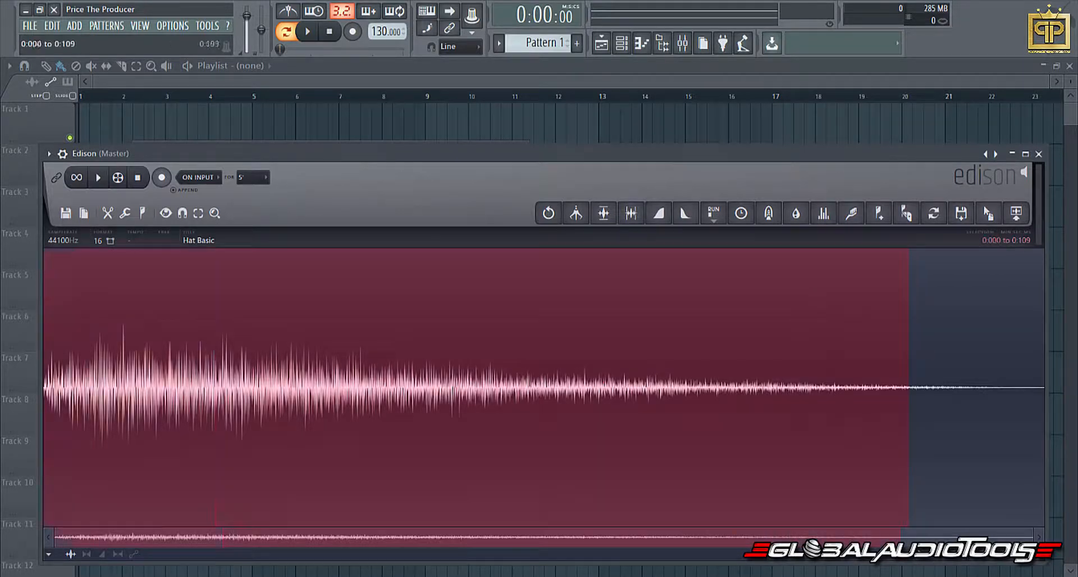
drag(909, 384, 1044, 381)
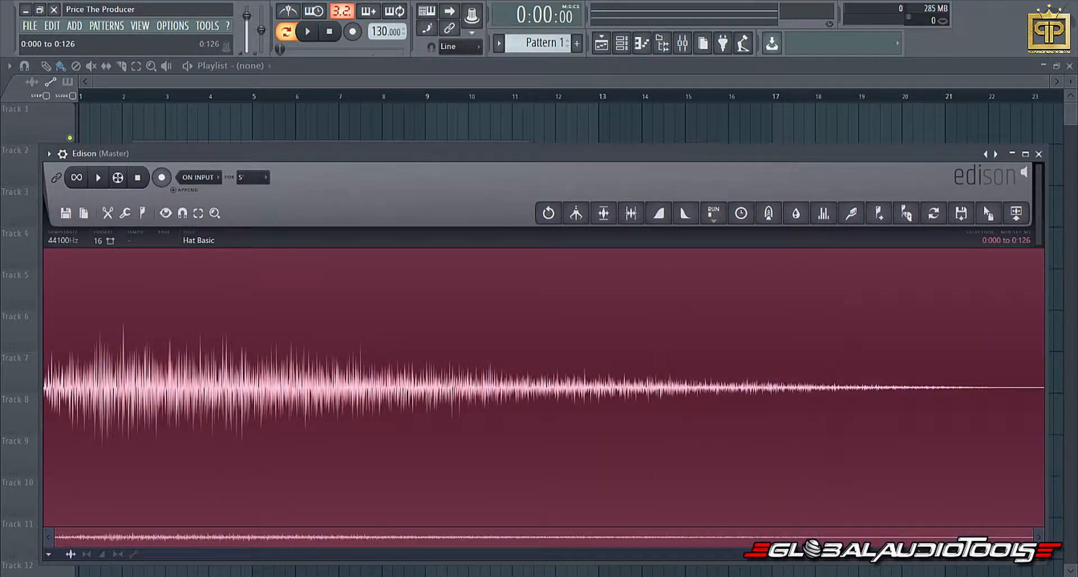
click(77, 178)
drag(292, 151, 344, 147)
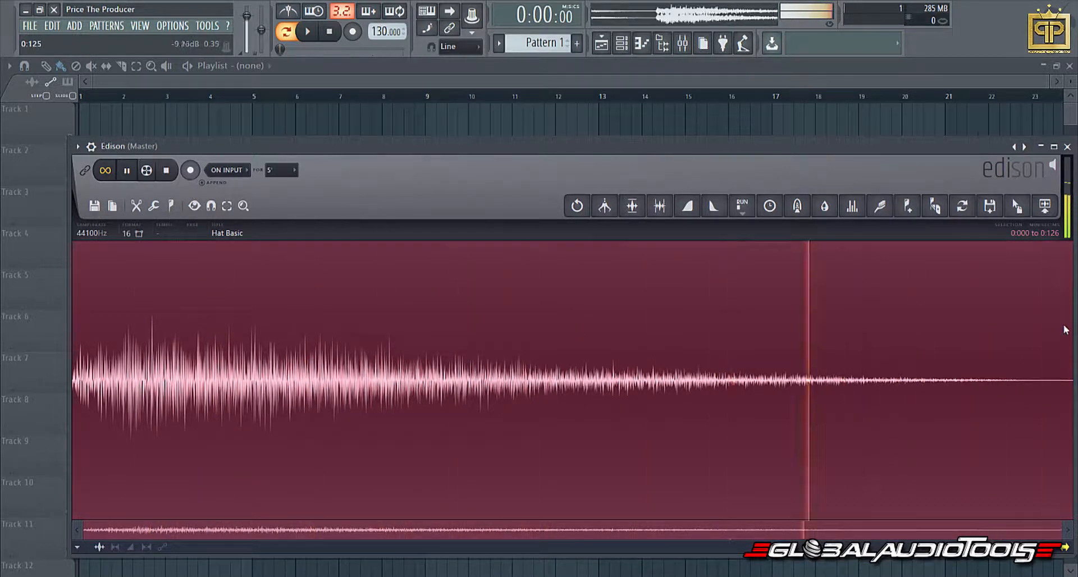
key(space)
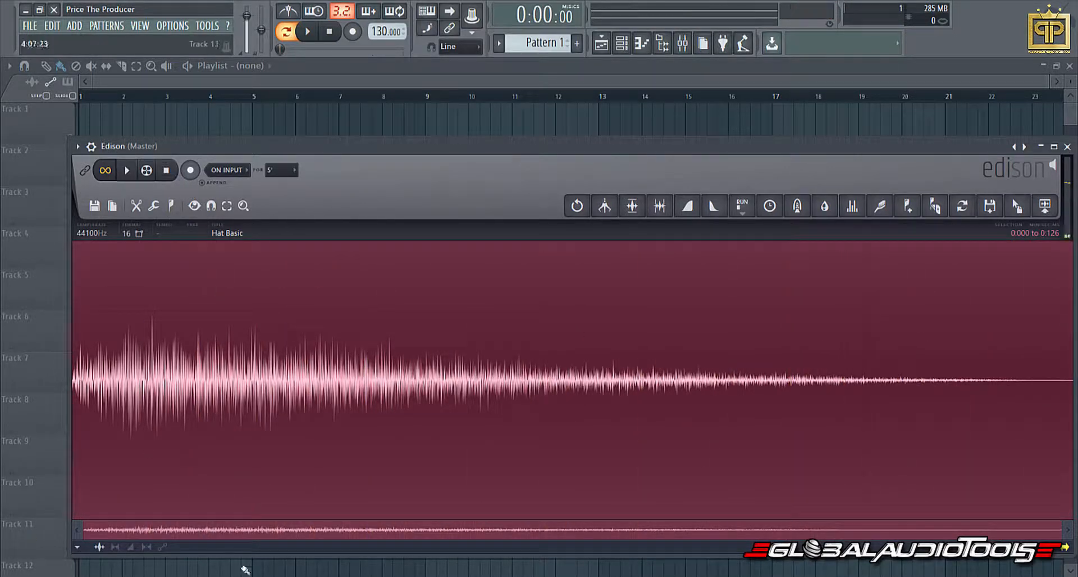
Step: Inspect the hat waveform at sample level and audition the loop while varying the selection, ending at 0:000 to 0:125
scroll(152, 337, up, 10)
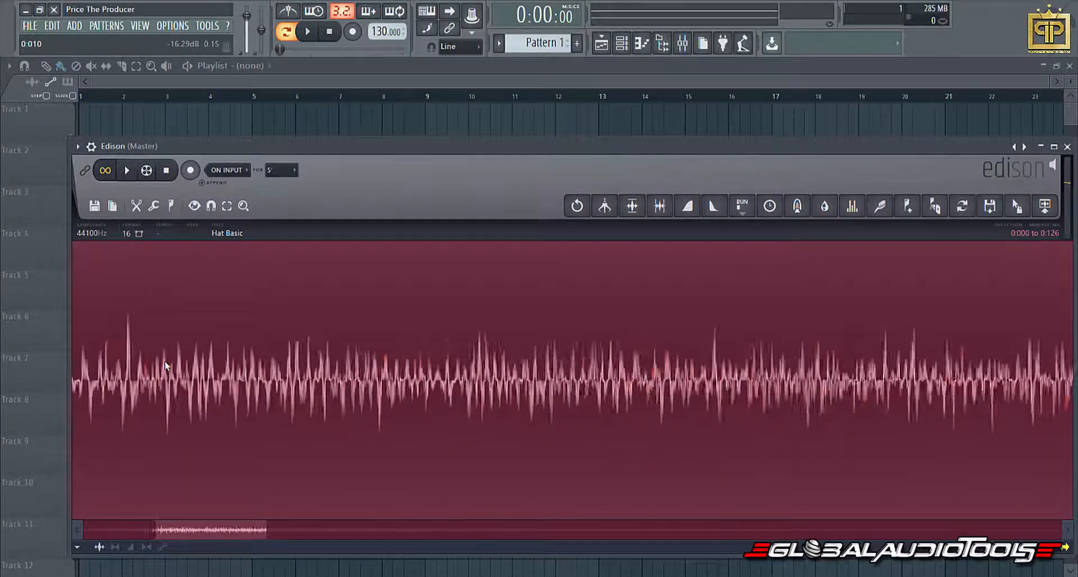
scroll(164, 368, up, 1)
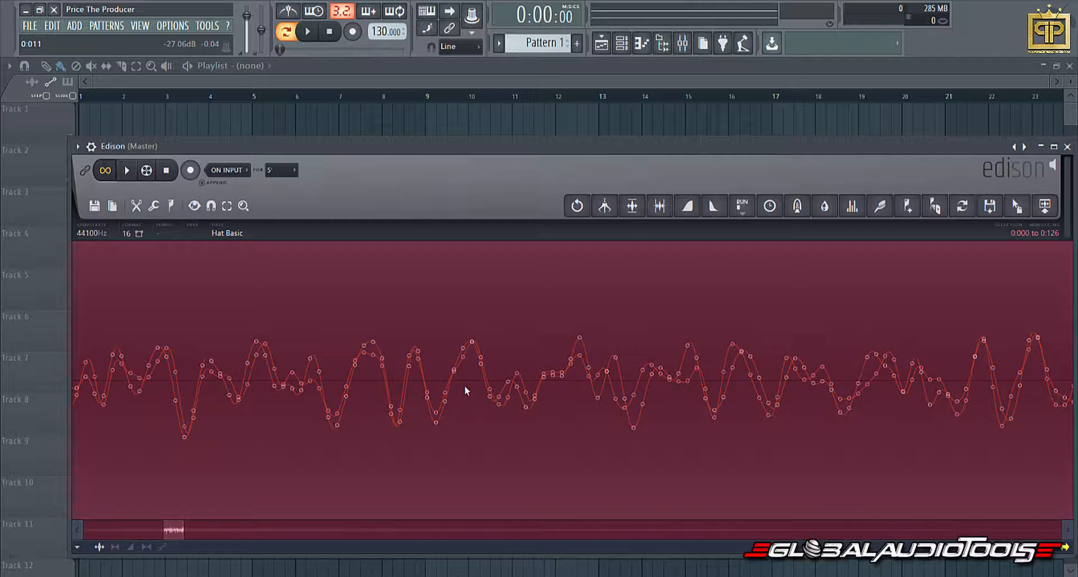
scroll(296, 393, down, 10)
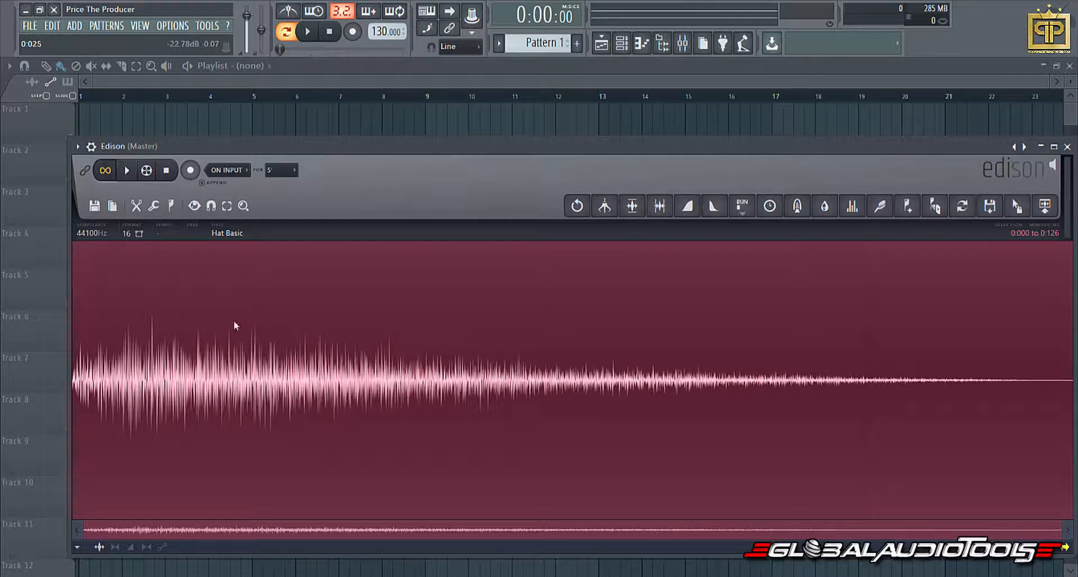
key(space)
drag(75, 425, 997, 469)
drag(866, 465, 1073, 477)
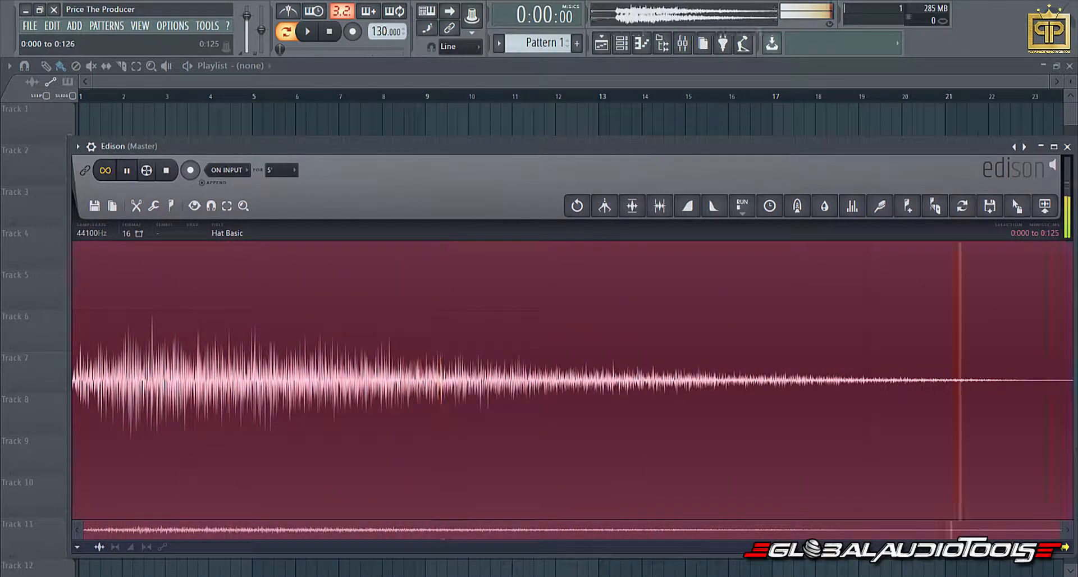
key(space)
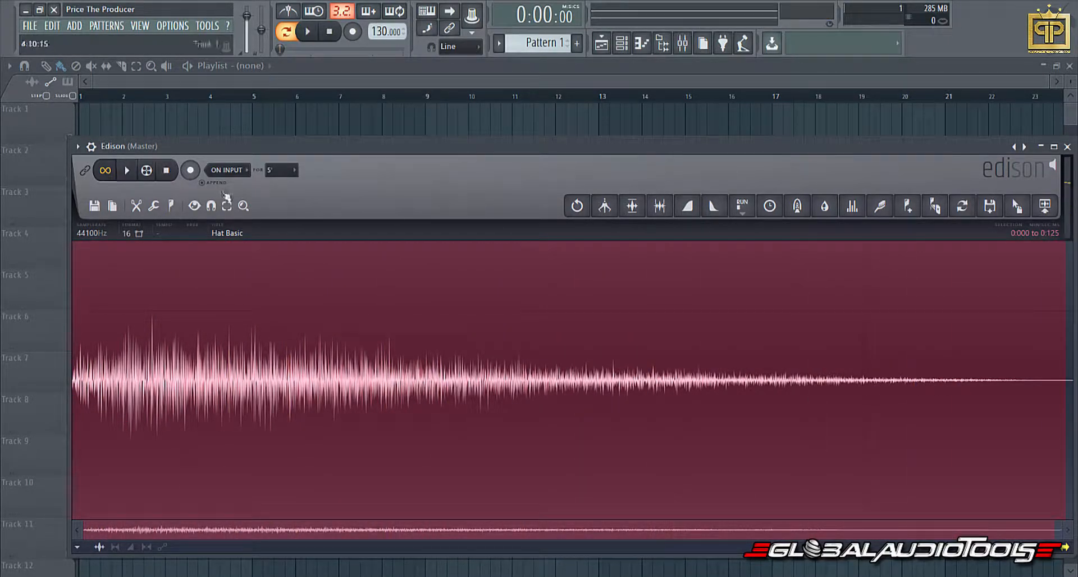
Step: Extend the selection over the whole hat sample, 0:000 to 0:126, during looped playback and stop the playback
click(879, 206)
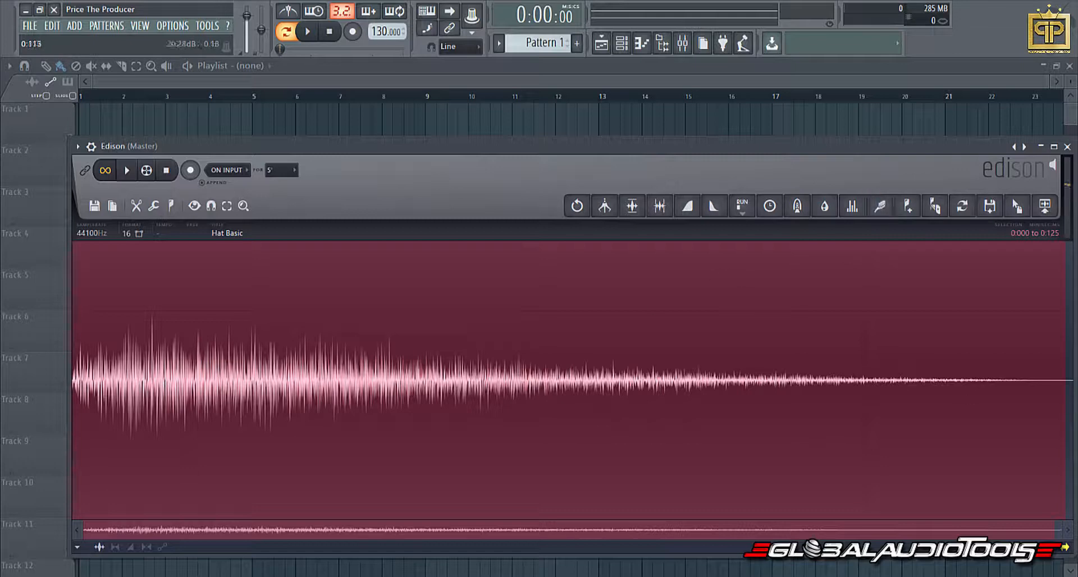
click(130, 175)
drag(75, 371, 1072, 393)
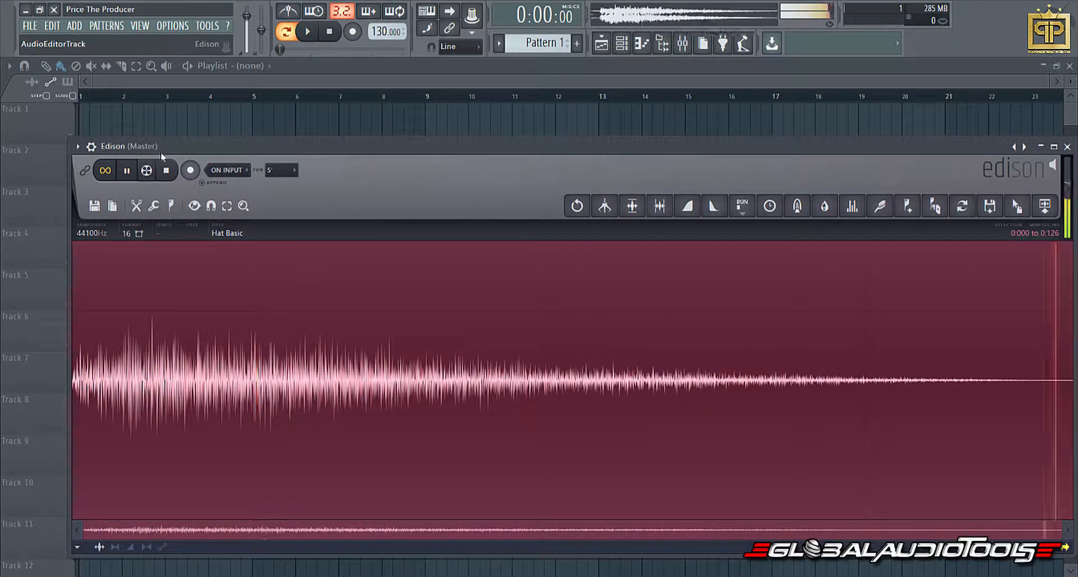
click(166, 170)
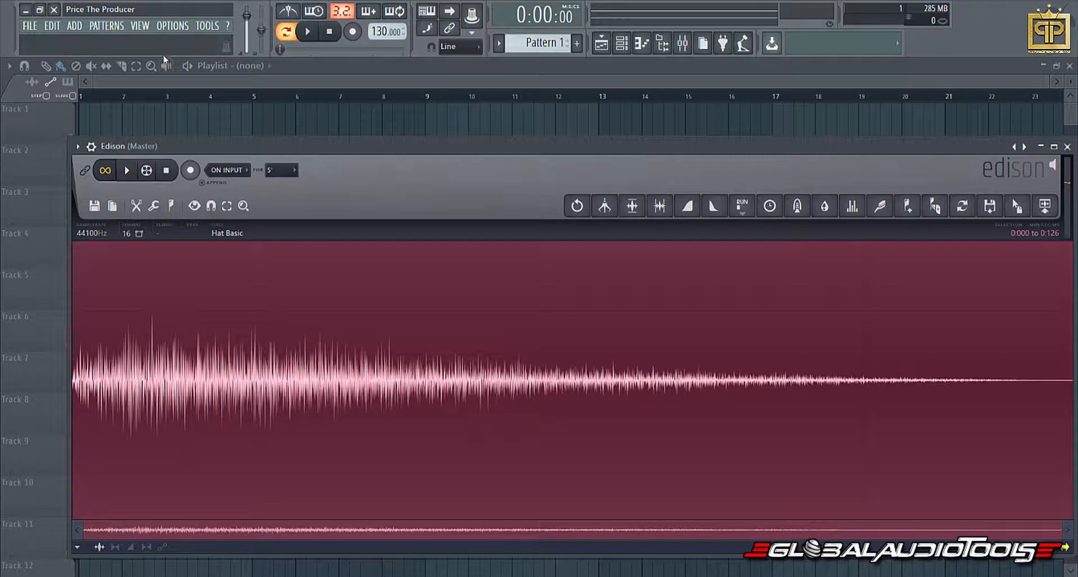
Step: Move Edison lower and set the audio output device to Focusrite USB 2.0 Audio Driver
drag(328, 138, 370, 193)
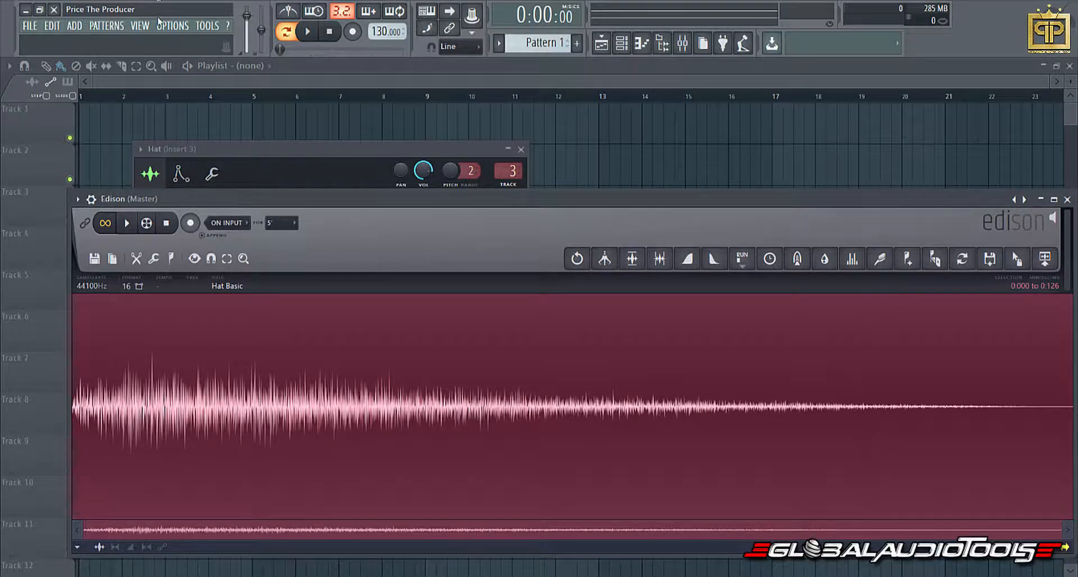
click(173, 26)
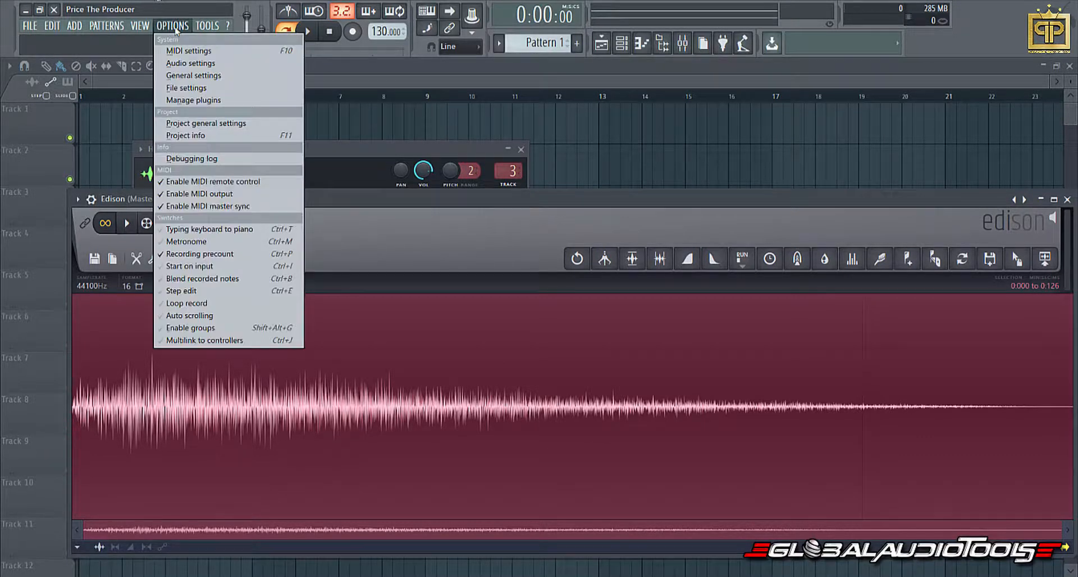
click(189, 63)
click(450, 150)
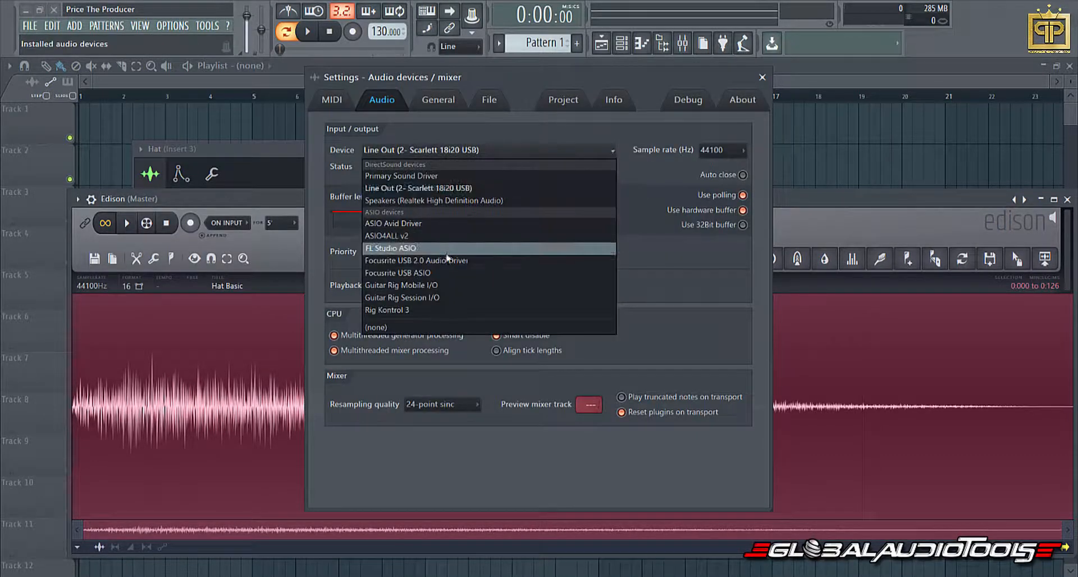
click(439, 260)
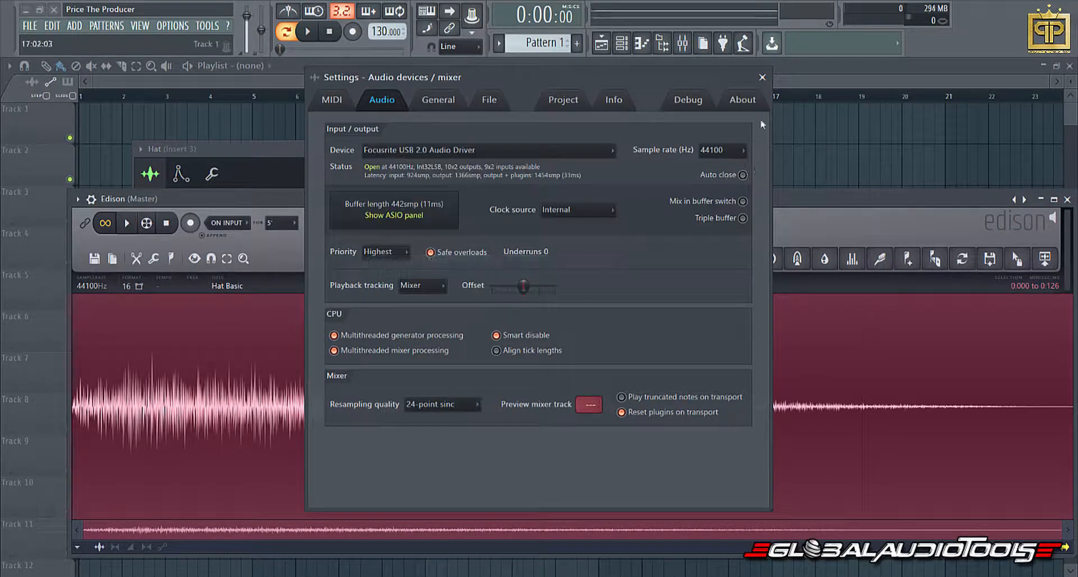
click(762, 78)
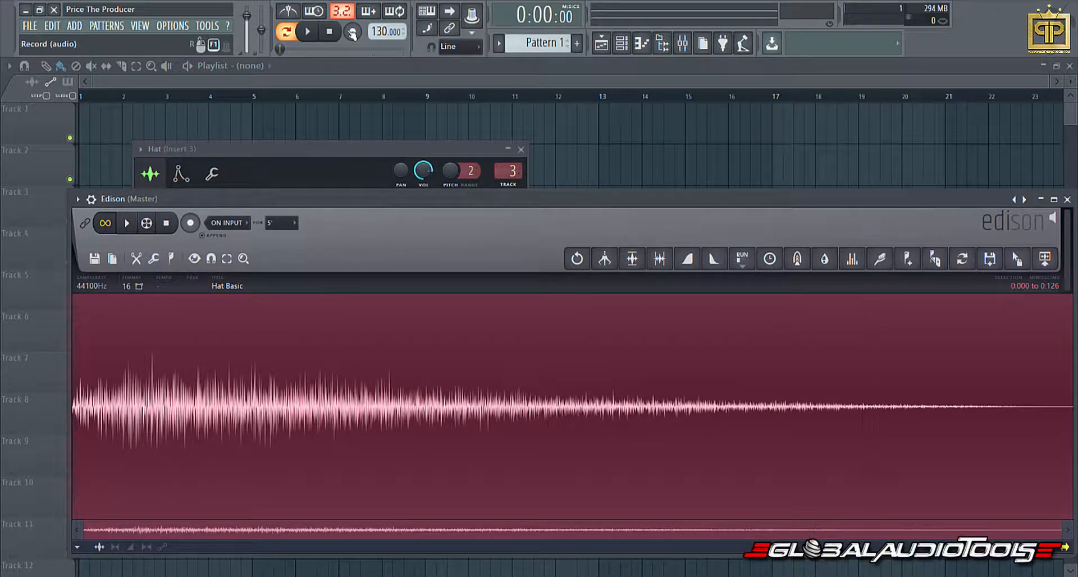
Step: Start recording audio into the playlist as an audio clip
click(352, 32)
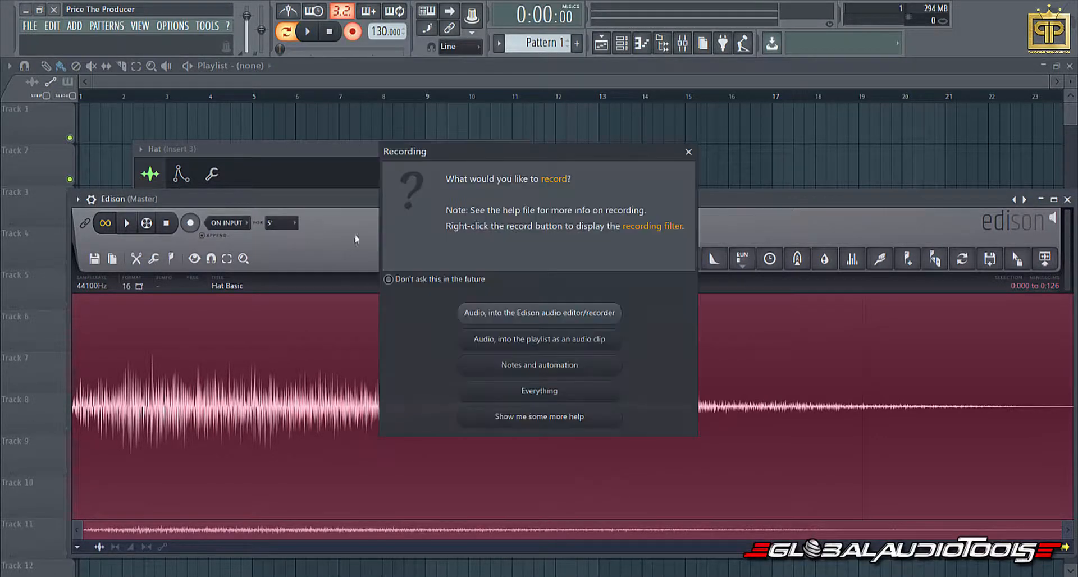
click(540, 341)
click(625, 332)
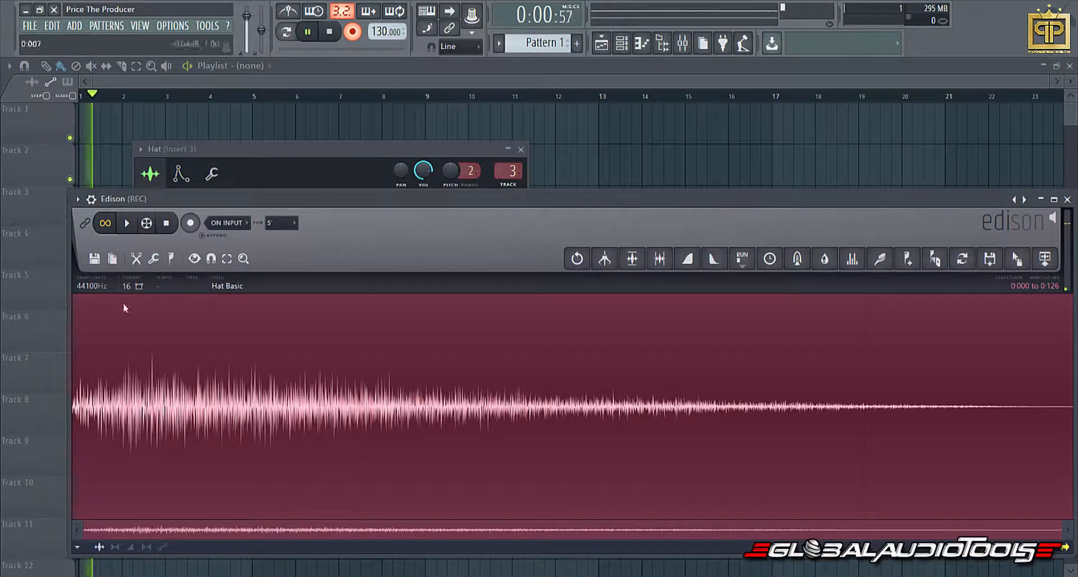
Step: Record the looped hat while shrinking the Edison selection in stages to 0:000 to 0:022, and stop the recording
click(137, 224)
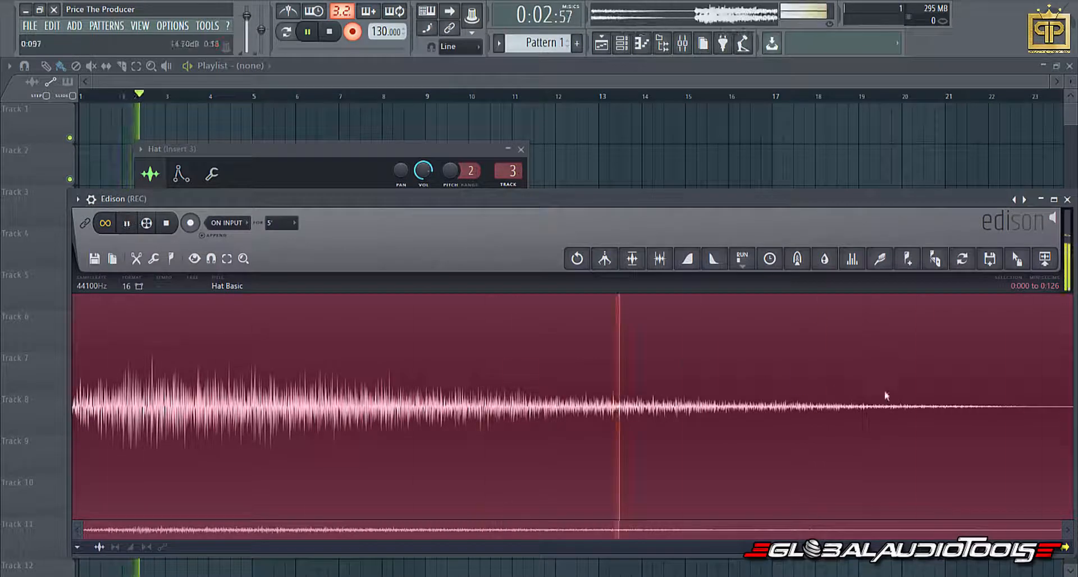
drag(1064, 404, 754, 406)
double_click(677, 399)
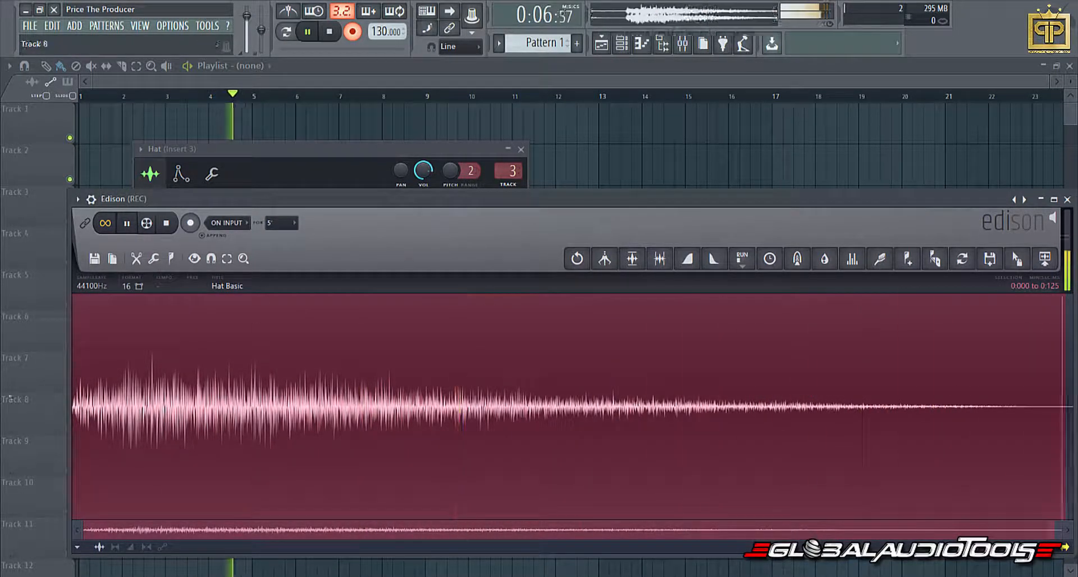
drag(1065, 464, 456, 427)
drag(540, 450, 248, 436)
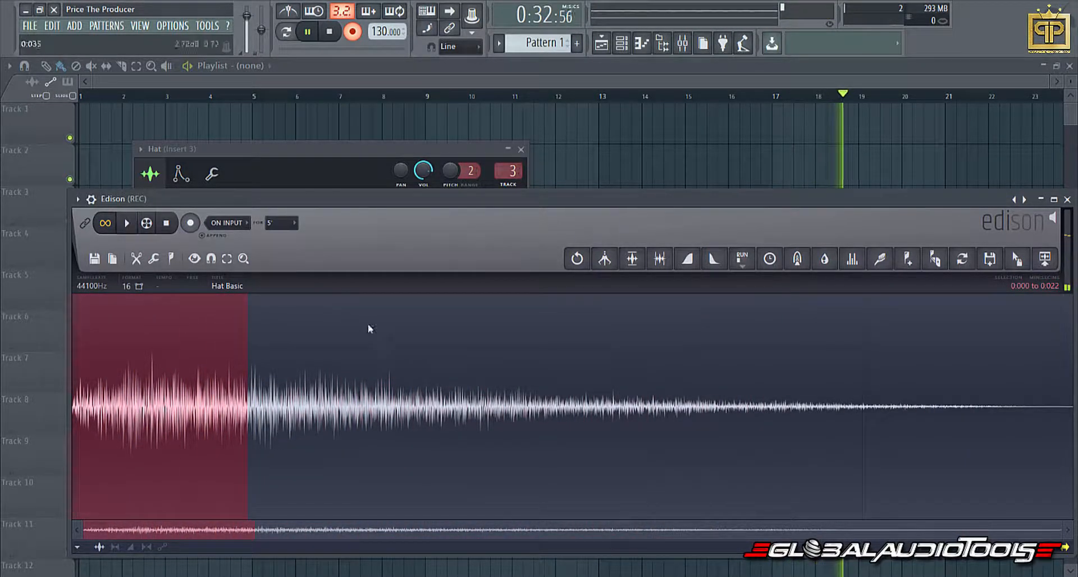
click(333, 33)
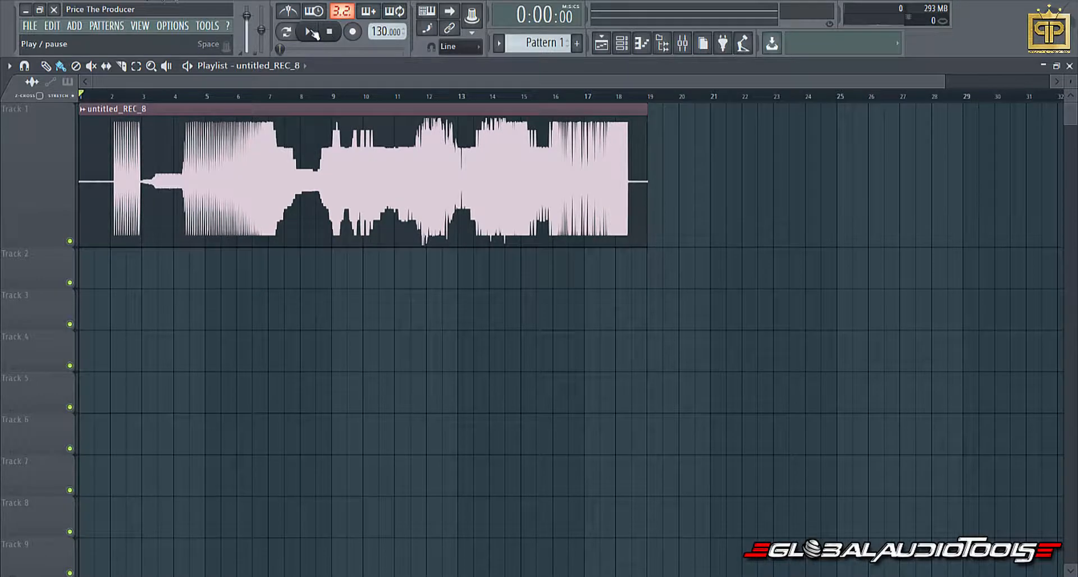
Step: Play the recorded audio clip in the playlist from its start and stop the playback
click(290, 29)
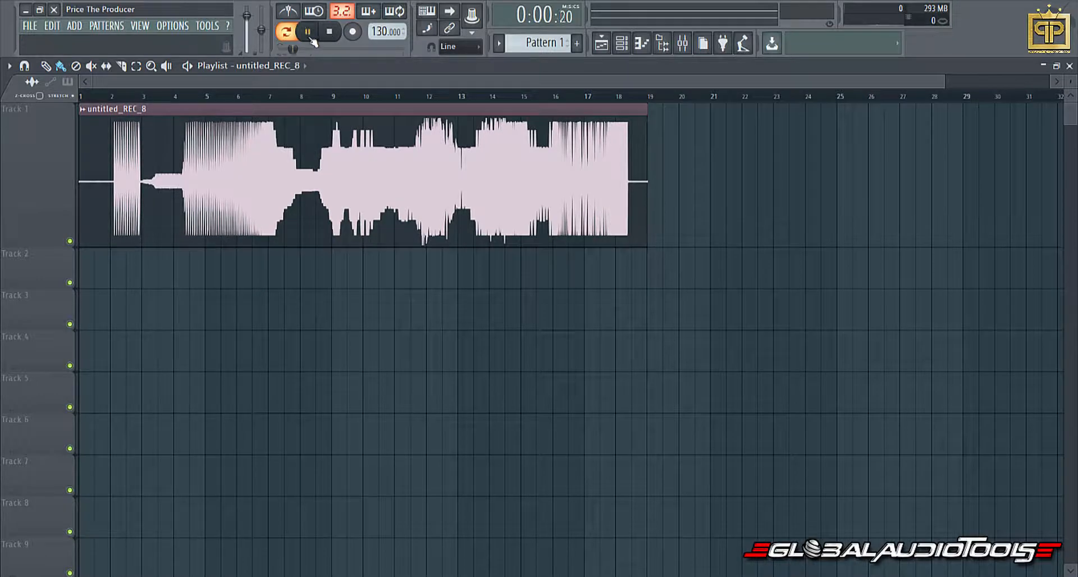
click(305, 32)
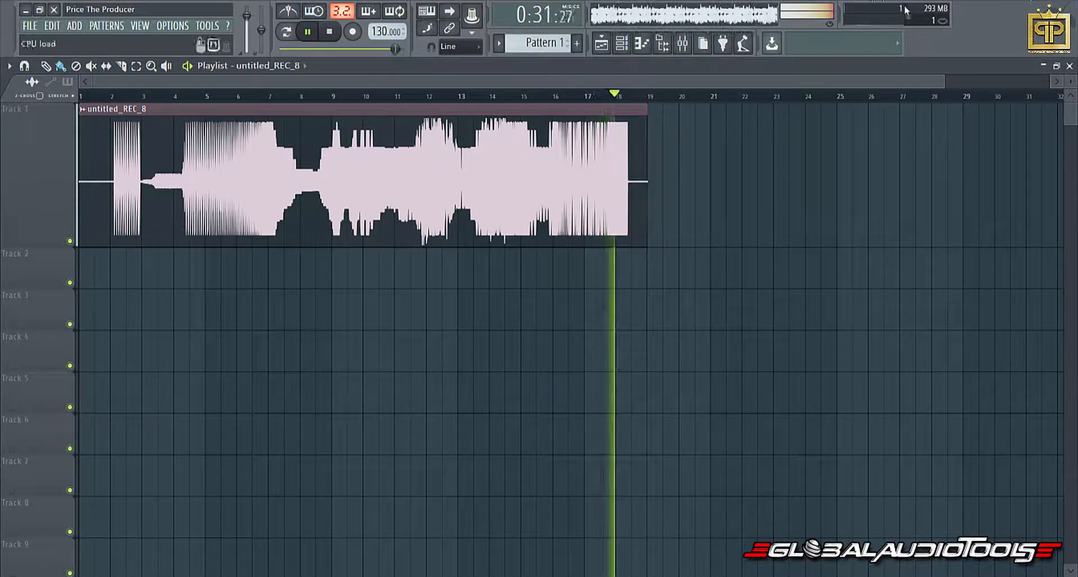
click(331, 32)
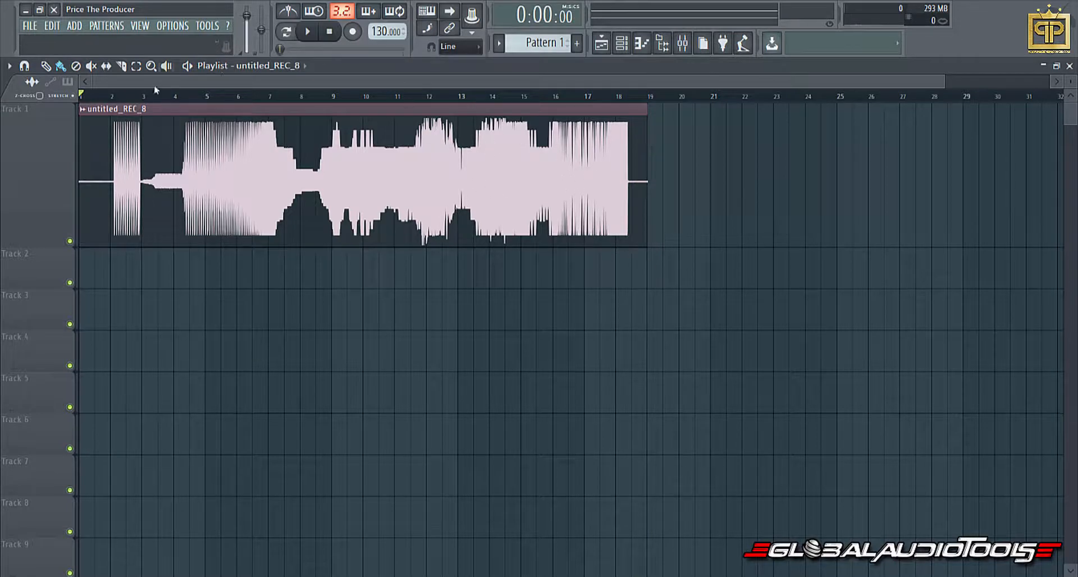
Step: Slice the recorded clip partway through bar 14 and delete the section after the cut
drag(529, 143, 505, 200)
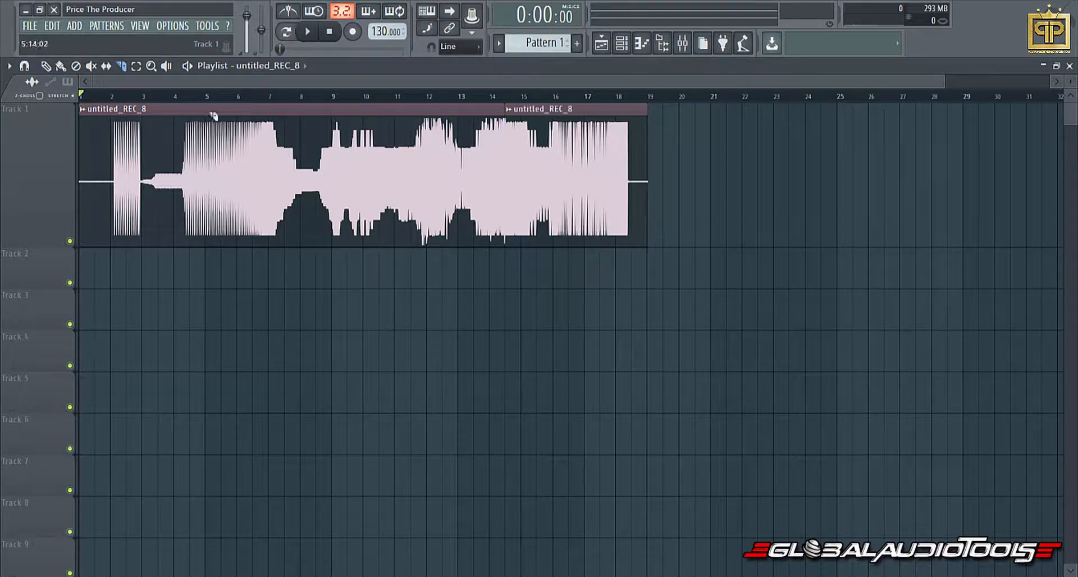
click(46, 65)
right_click(583, 150)
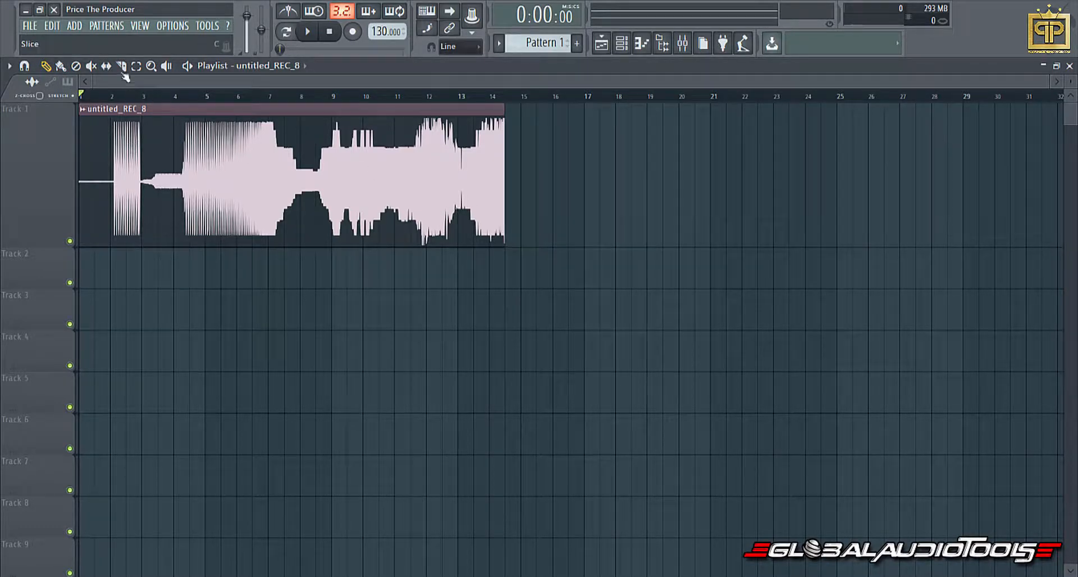
Step: Slice the clip right after the opening hat hits, just before bar 3, and delete the section before the cut
drag(163, 168, 138, 189)
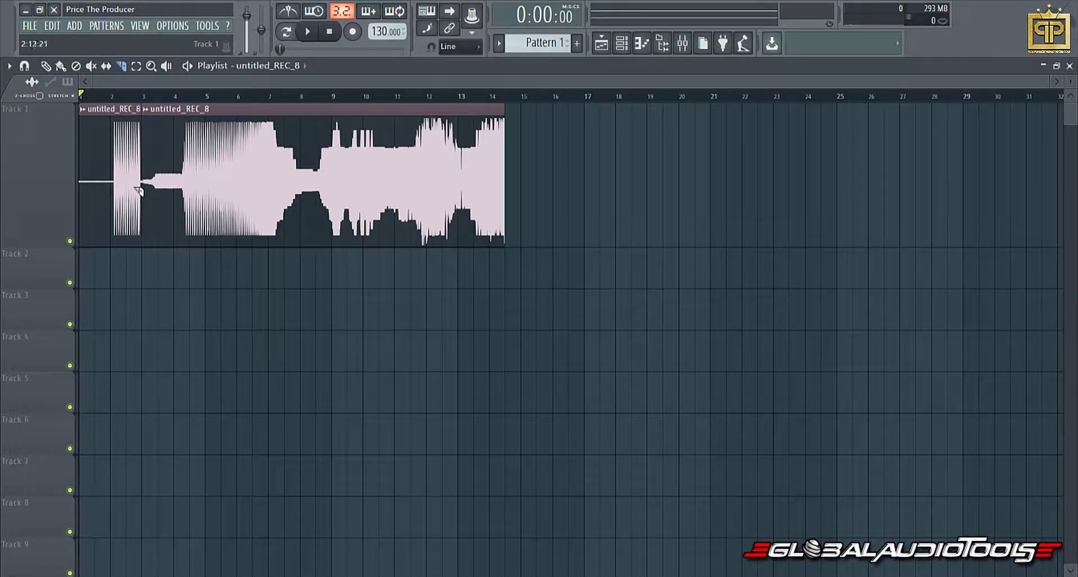
key(ctrl+z)
scroll(128, 82, up, 5)
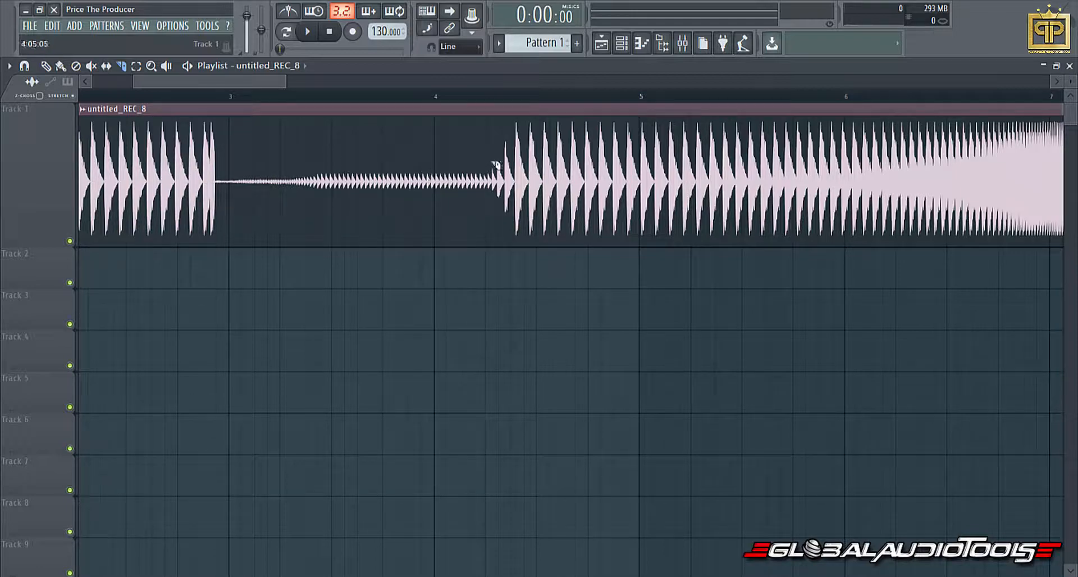
scroll(214, 97, up, 6)
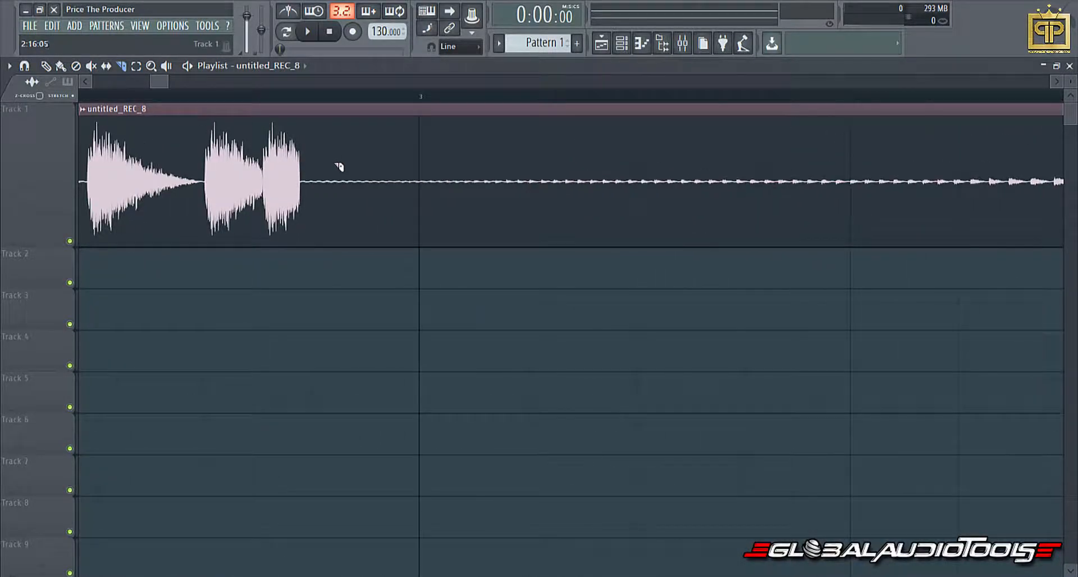
mouse_move(321, 202)
mouse_down()
mouse_move(308, 215)
mouse_move(300, 205)
mouse_up()
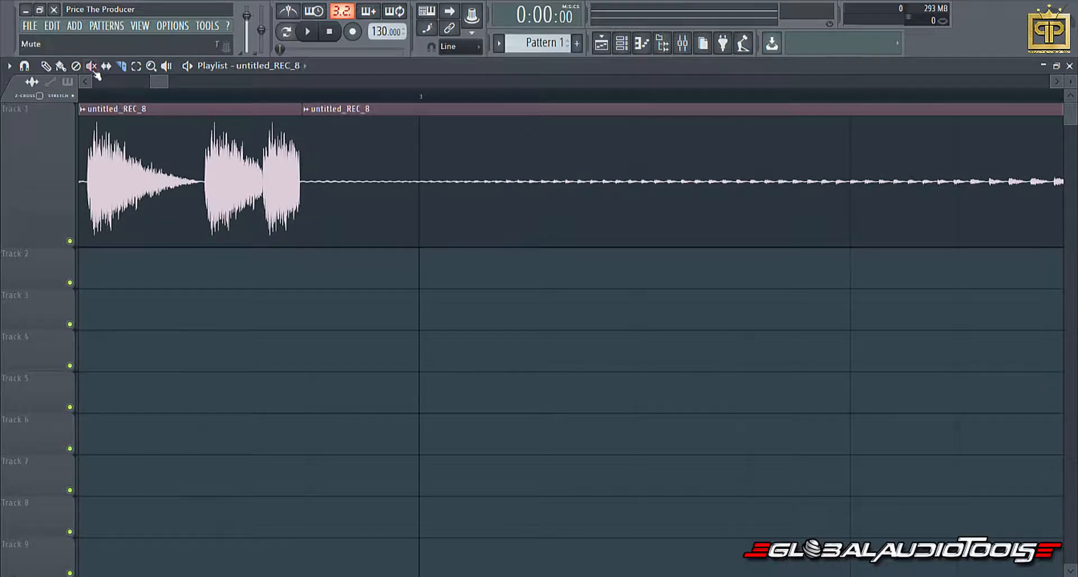
click(46, 65)
right_click(160, 163)
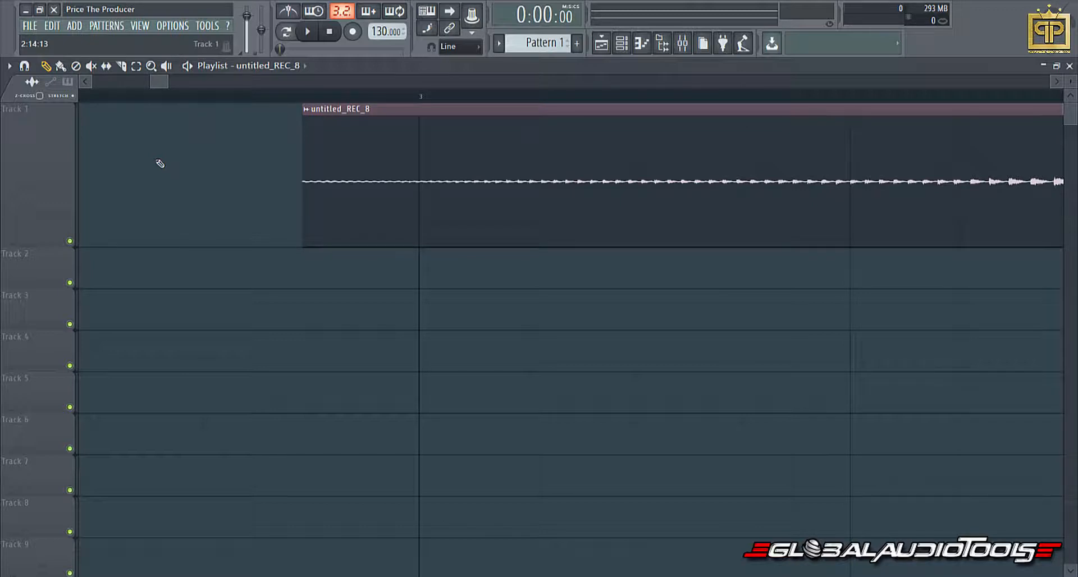
Step: Move the remaining clip to the very start of track 1, at 1:01:00
scroll(160, 163, down, 5)
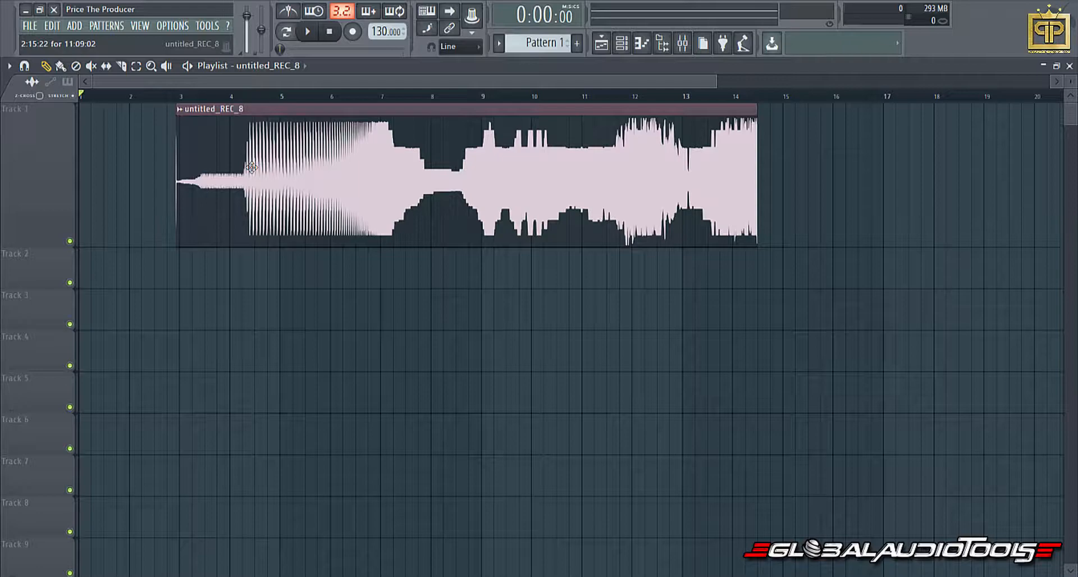
drag(361, 187, 265, 198)
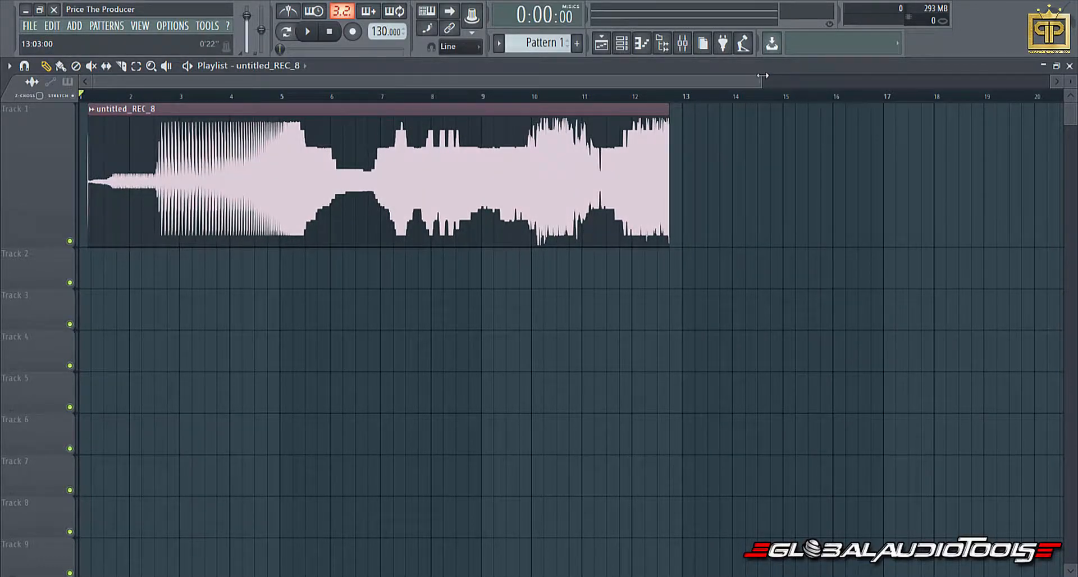
drag(762, 75, 567, 81)
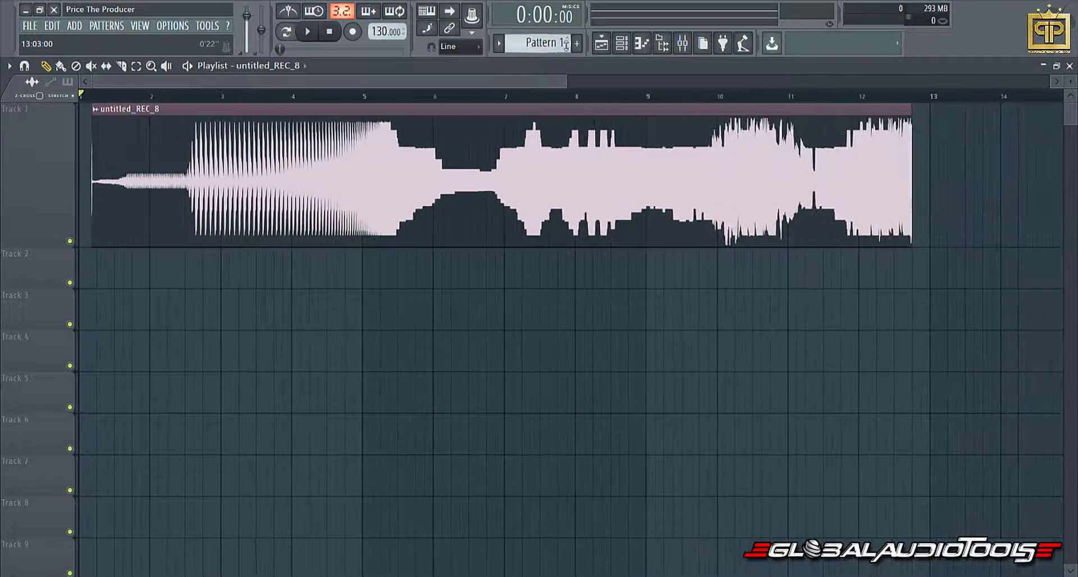
drag(505, 134, 435, 125)
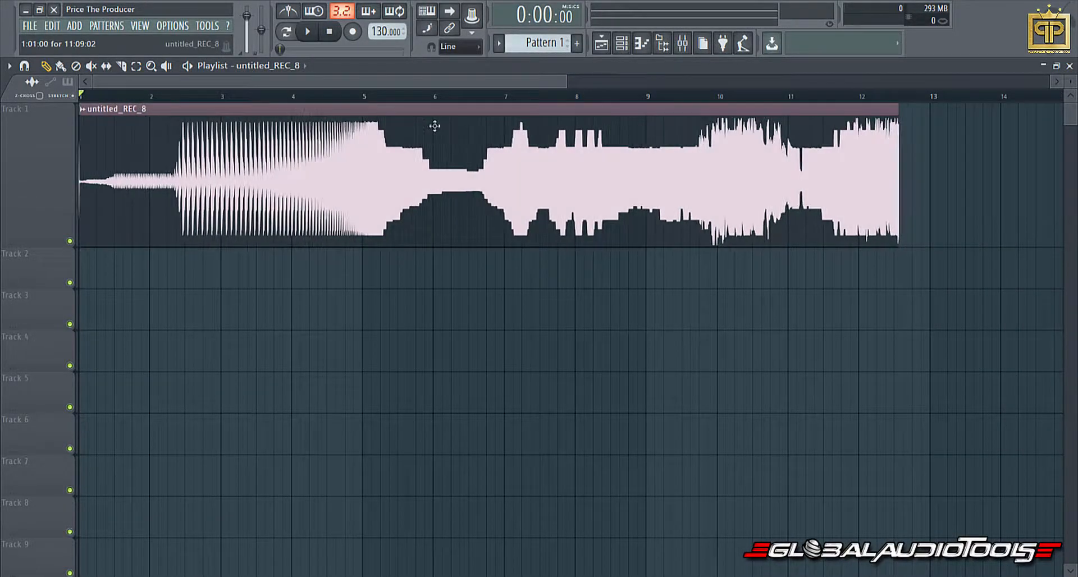
Step: Slice the clip in bar 2, at 2:07:00, where the quiet roll turns into loud hits
click(122, 66)
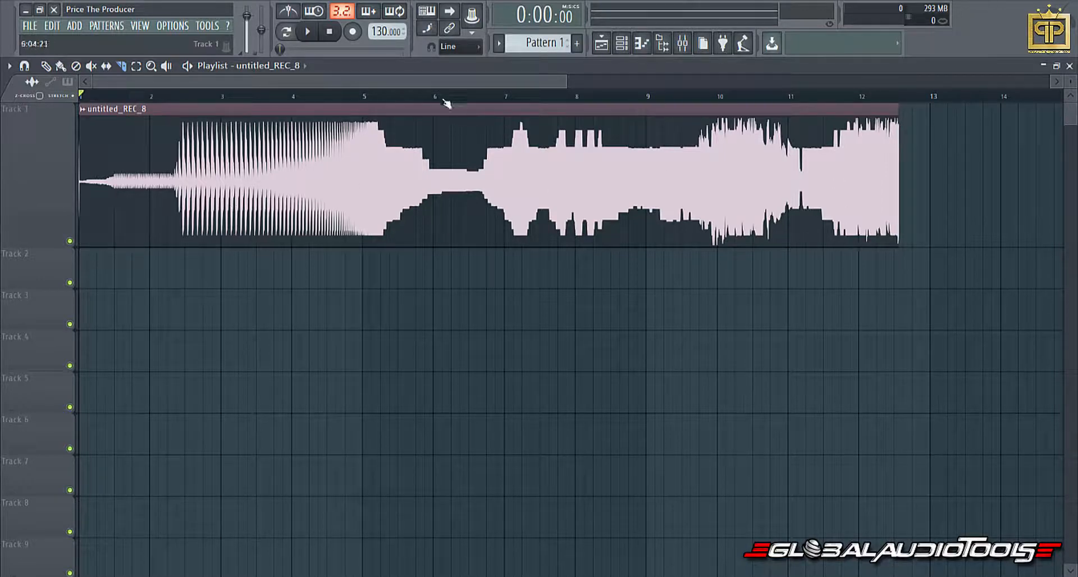
scroll(172, 87, up, 8)
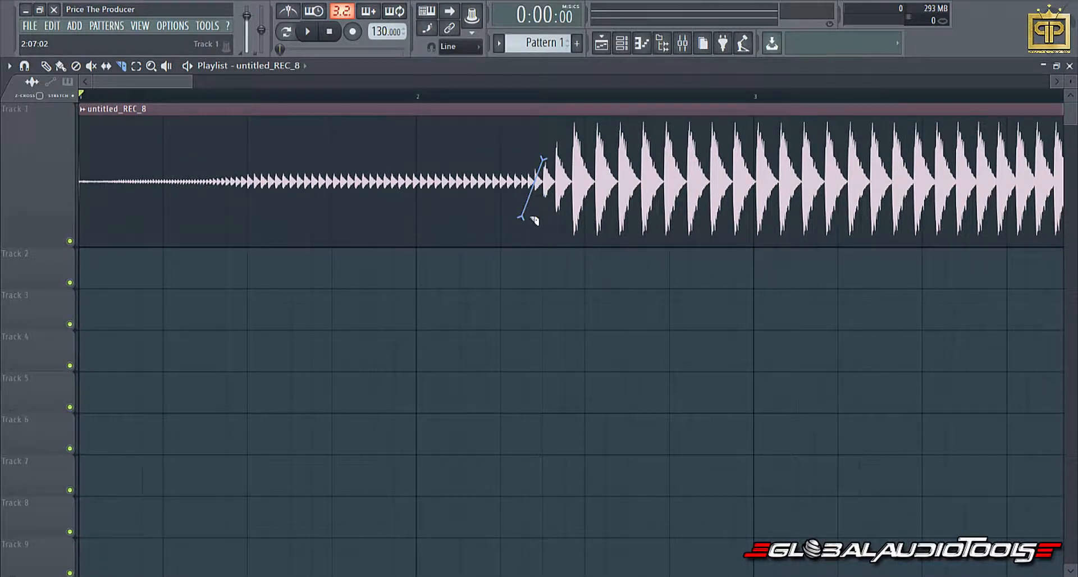
mouse_move(544, 185)
mouse_down()
mouse_move(530, 204)
mouse_move(540, 211)
mouse_up()
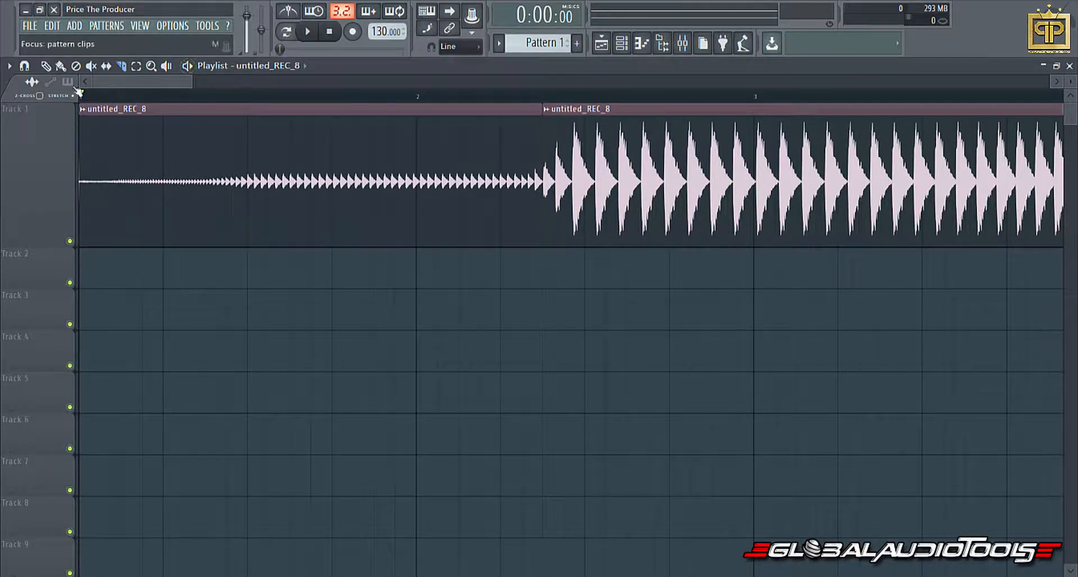
Step: Move the long section after the cut to the start of track 3 and mute that track
click(46, 66)
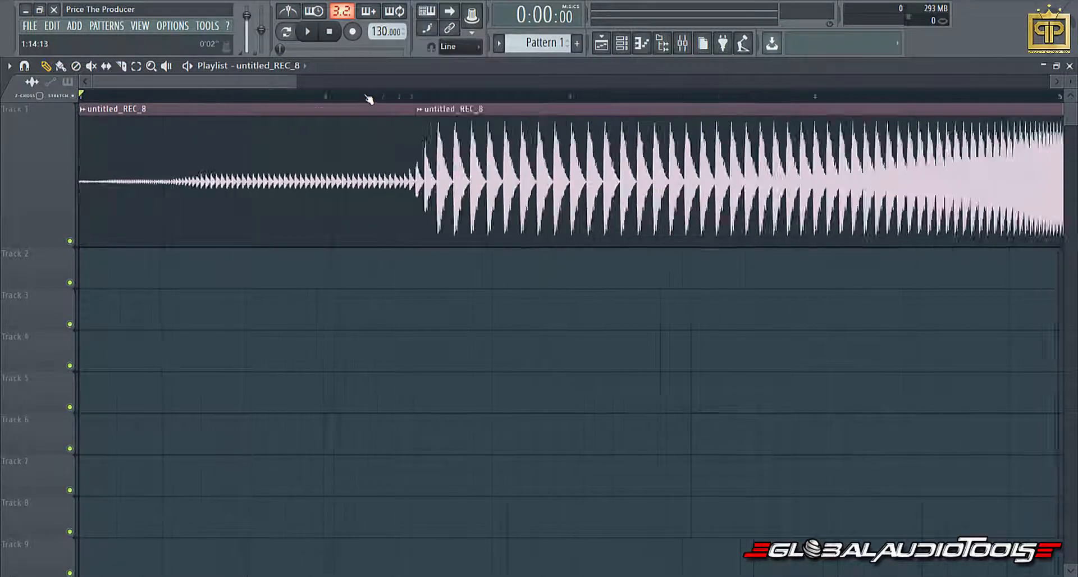
scroll(366, 101, down, 5)
drag(364, 128, 88, 316)
click(70, 324)
click(70, 324)
click(69, 324)
Step: Audition the short roll clip on track 1 and look at its channel settings between playbacks
key(space)
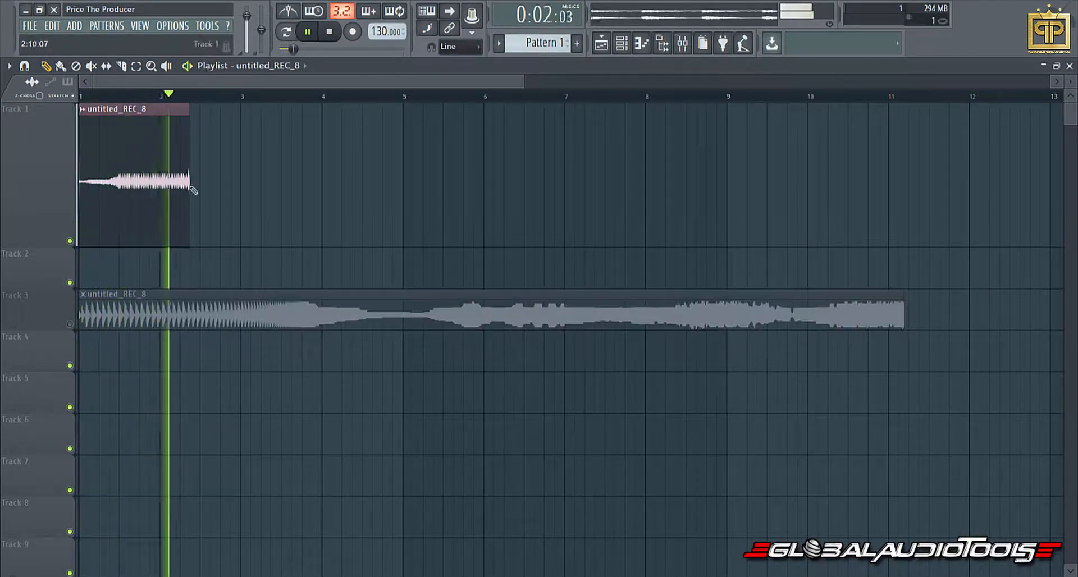
key(space)
double_click(168, 194)
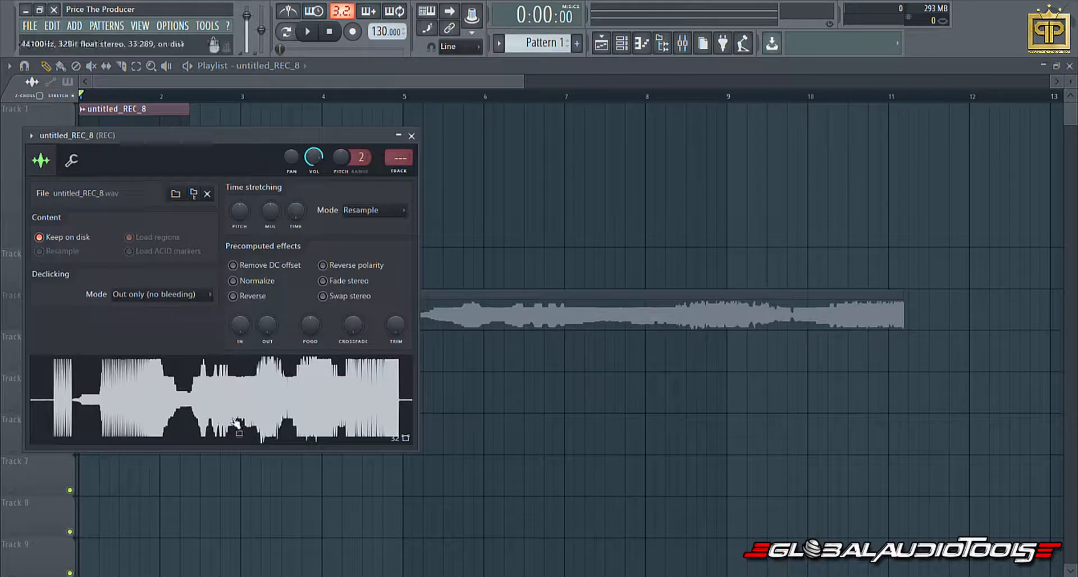
drag(258, 138, 627, 116)
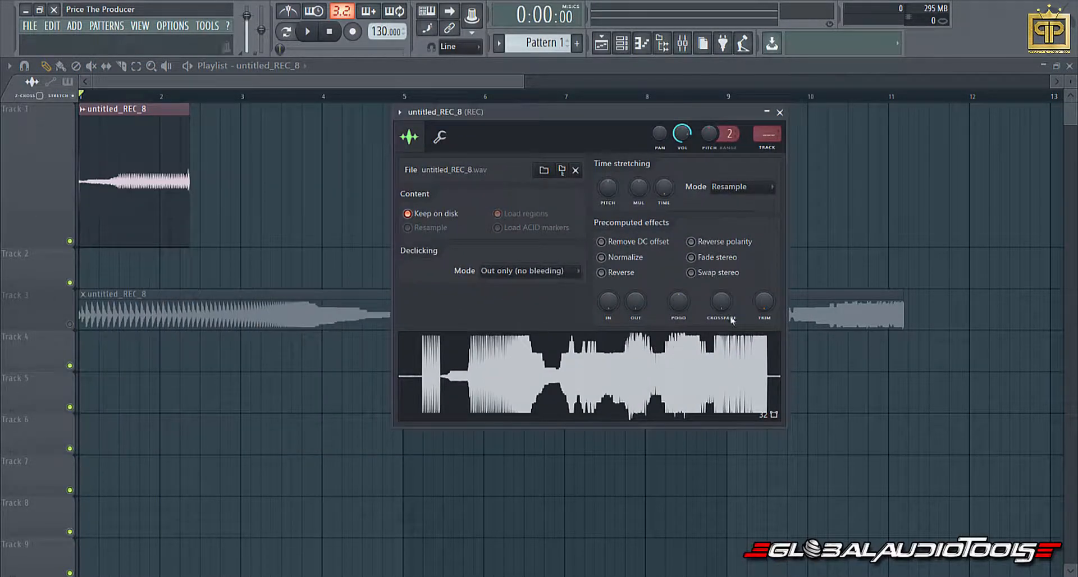
click(779, 111)
key(space)
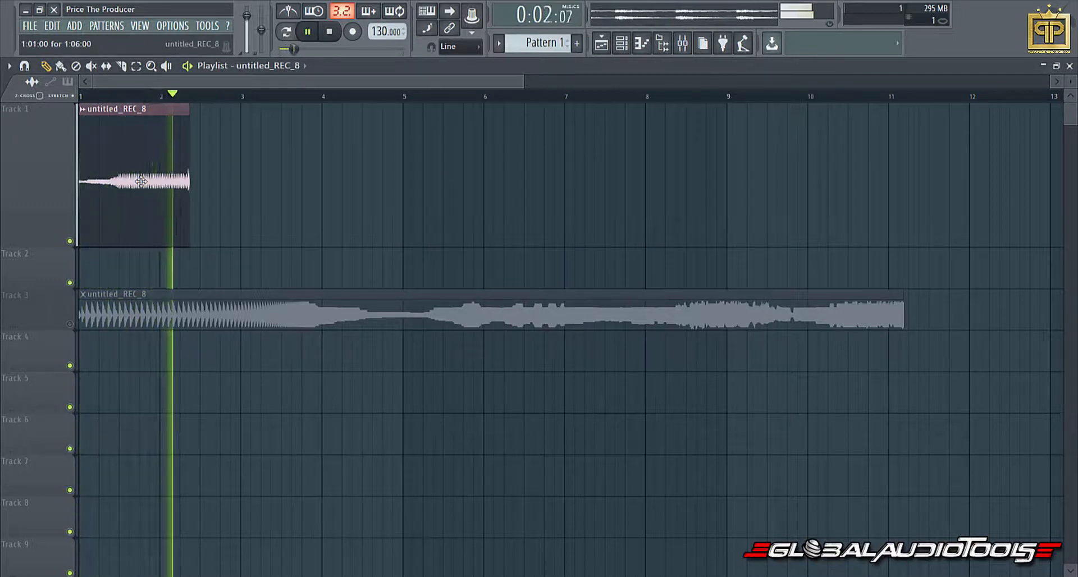
key(space)
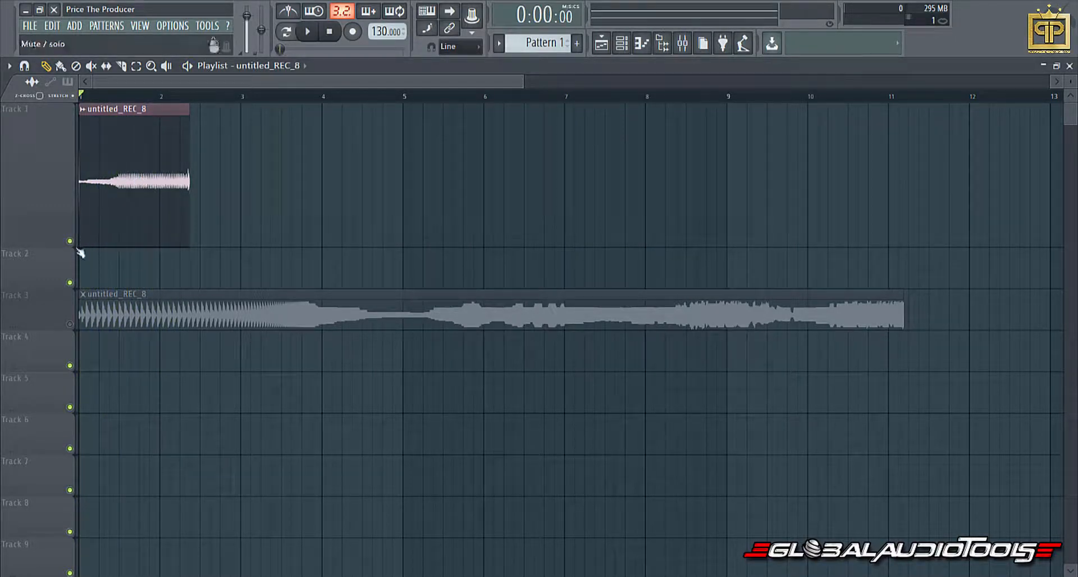
Step: Place the short roll clip on muted track 2 and the long clip at the start of track 1, and start playback
drag(80, 243, 117, 216)
click(70, 283)
key(space)
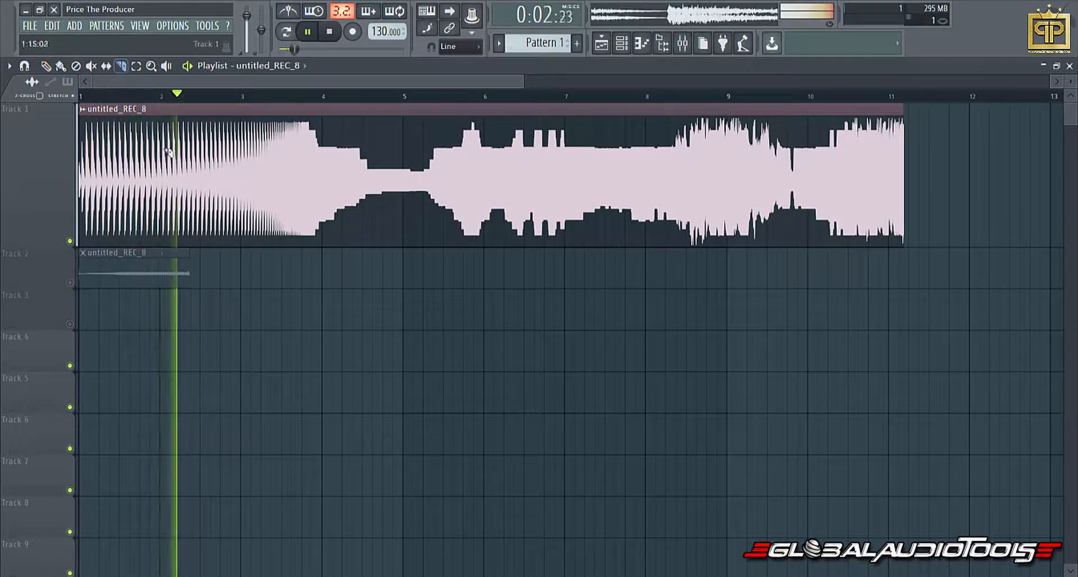
Step: Slice the long clip at 3:13:00 near the end of its accelerating roll, delete the section before the cut, and stop playback
key(c)
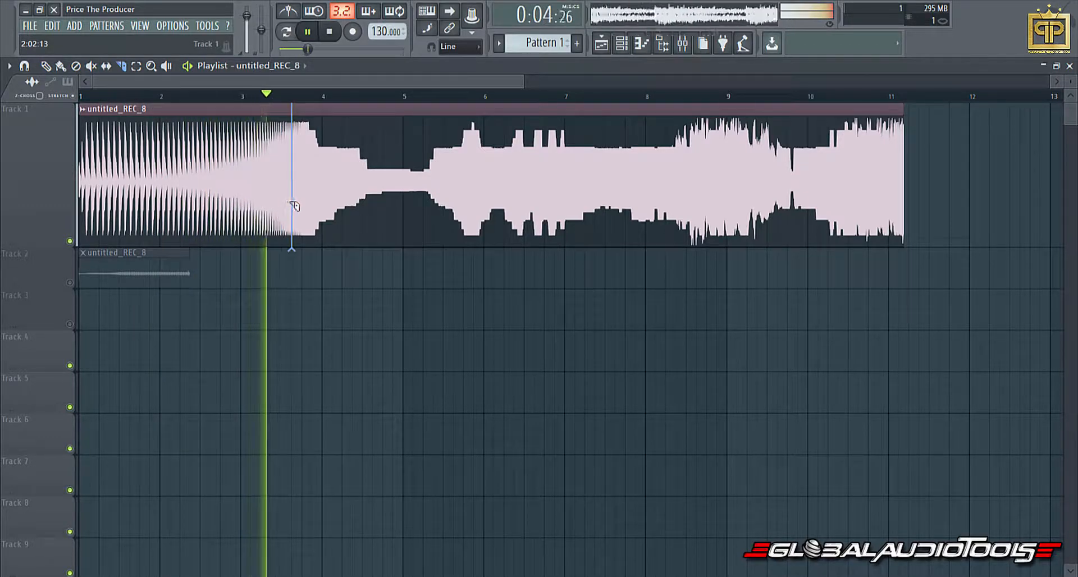
click(302, 205)
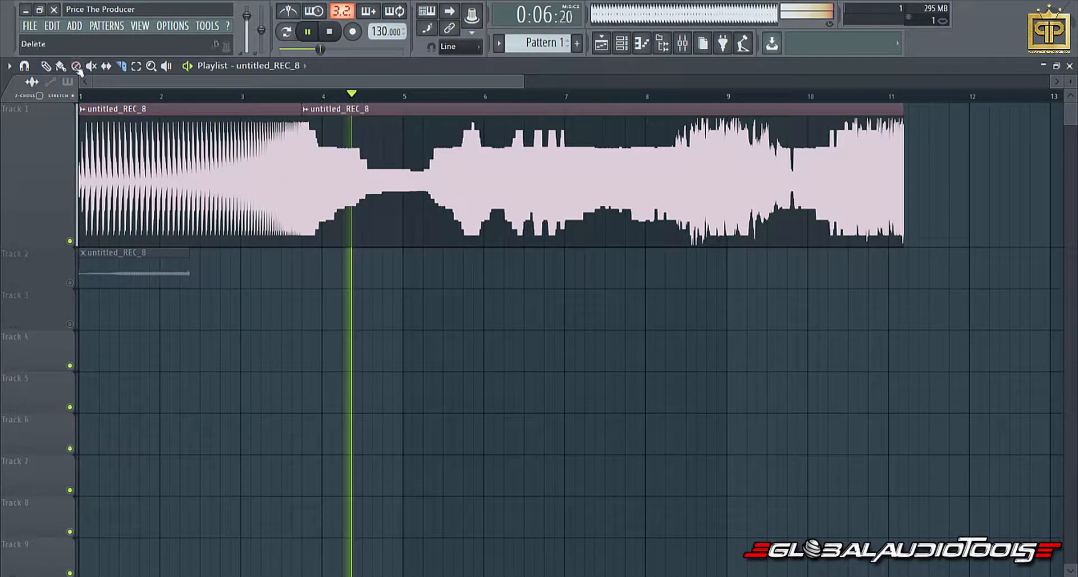
click(48, 66)
right_click(205, 164)
key(space)
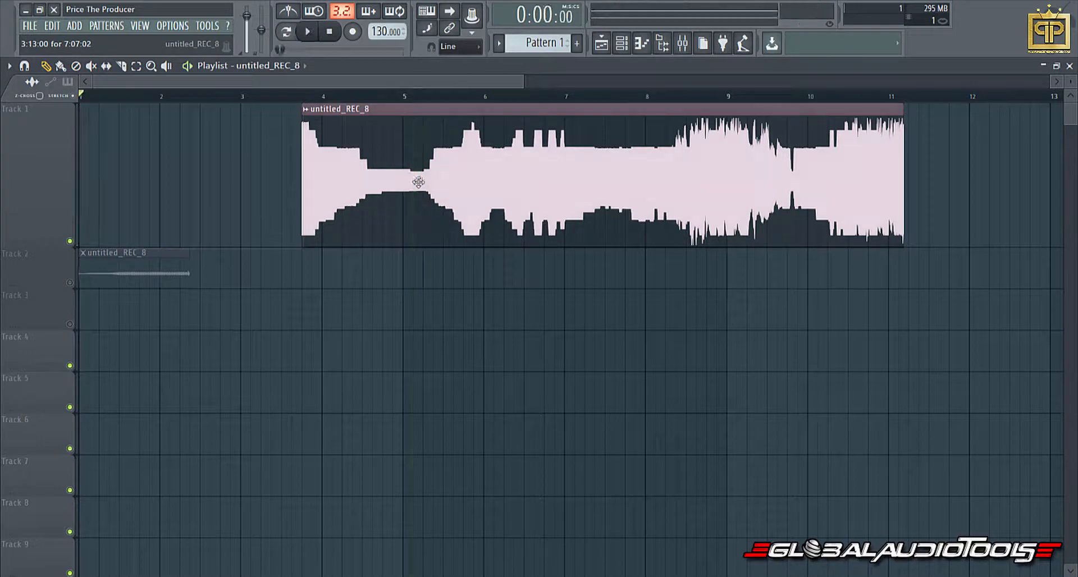
Step: Move the remaining clip to the start of track 1 at 1:01:00 and audition its beginning
drag(419, 180, 161, 164)
key(space)
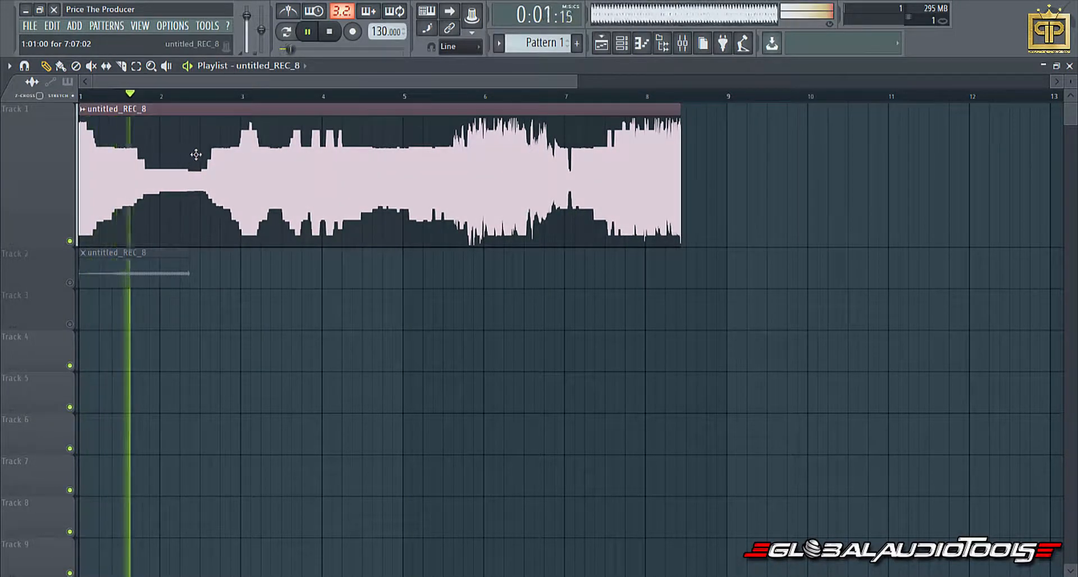
key(space)
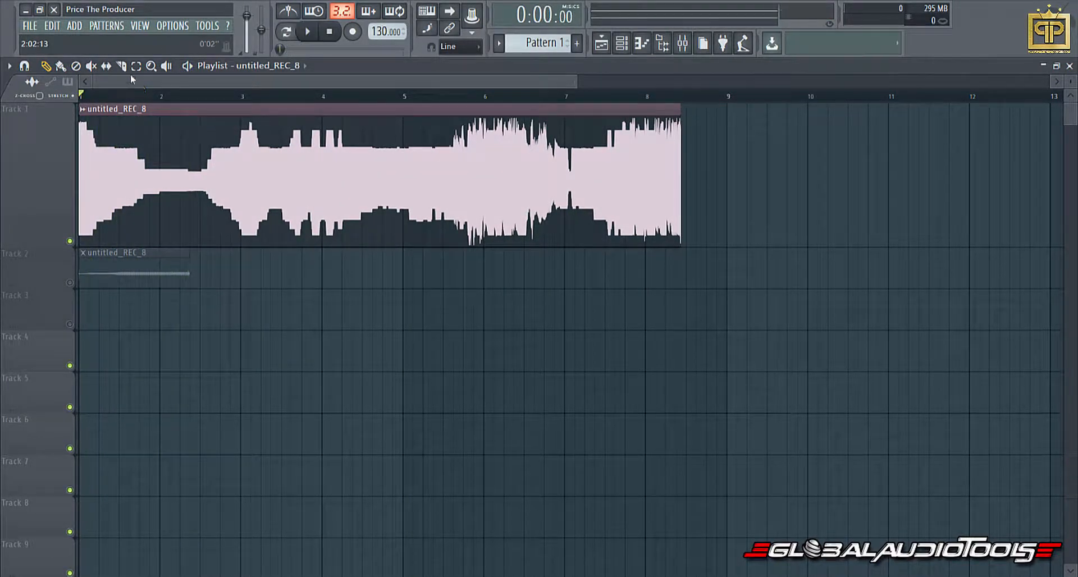
Step: Slice the track 1 clip at 2:09:00, at the end of its quiet passage
key(c)
drag(213, 178, 201, 179)
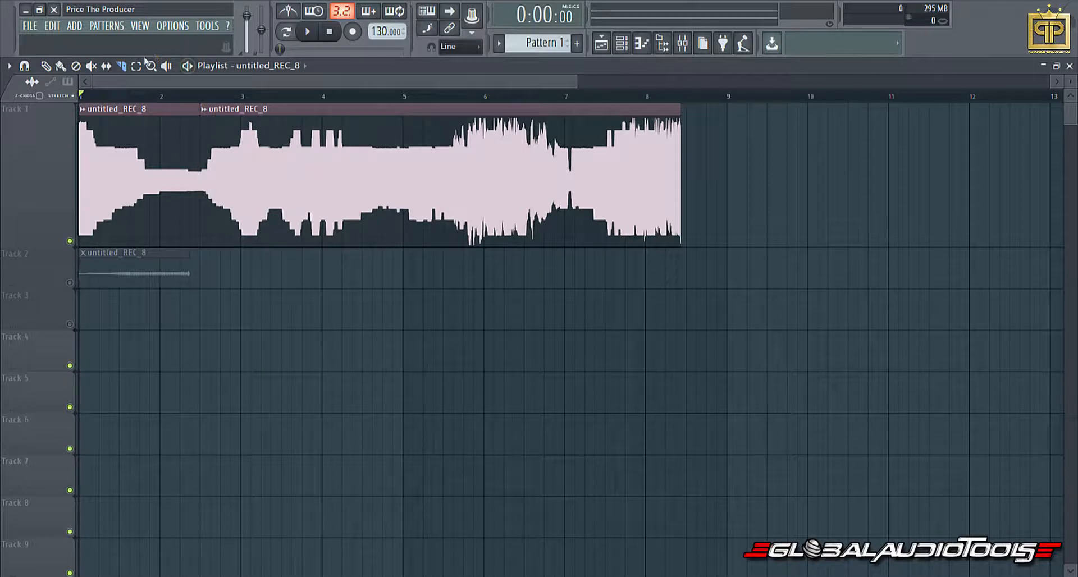
click(46, 65)
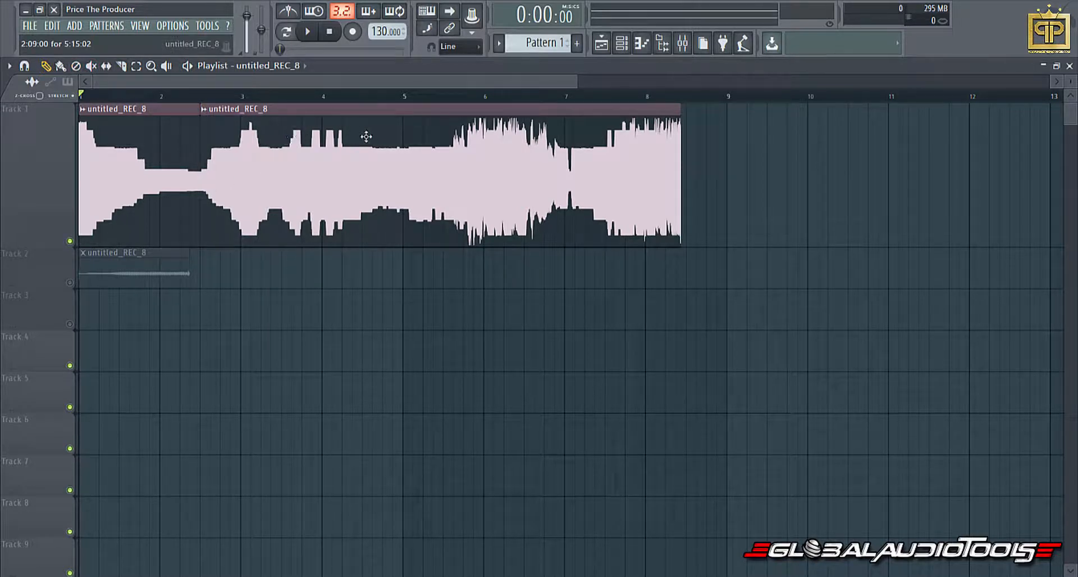
Step: Audition track 1 from its start and from 3:14, and delete the section after the cut at 2:09:00
key(space)
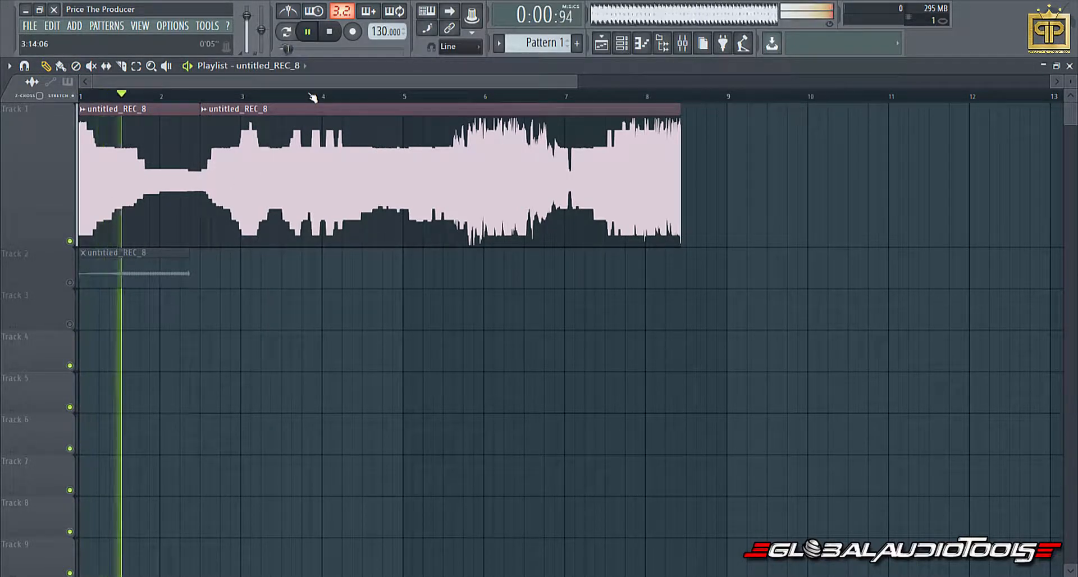
click(313, 97)
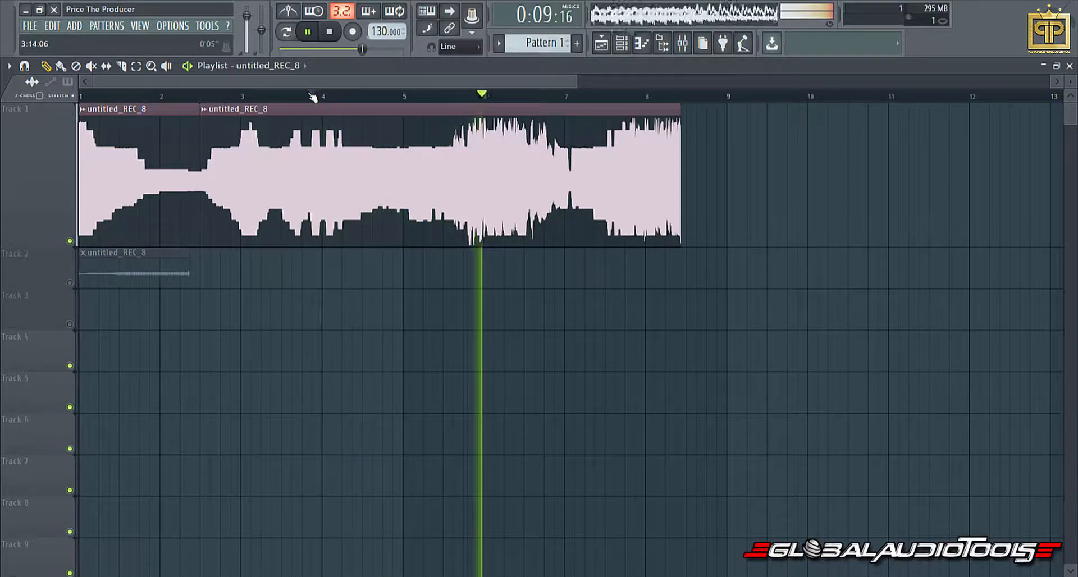
key(space)
right_click(400, 141)
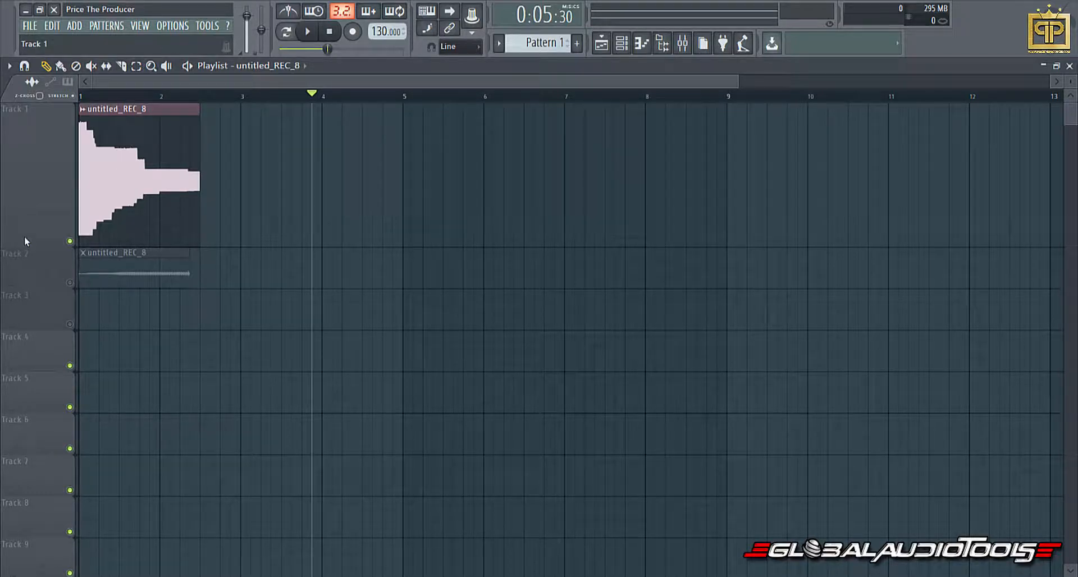
Step: Audition the remaining roll clip and route the untitled_REC_8 channel to mixer track 10
click(303, 33)
click(330, 34)
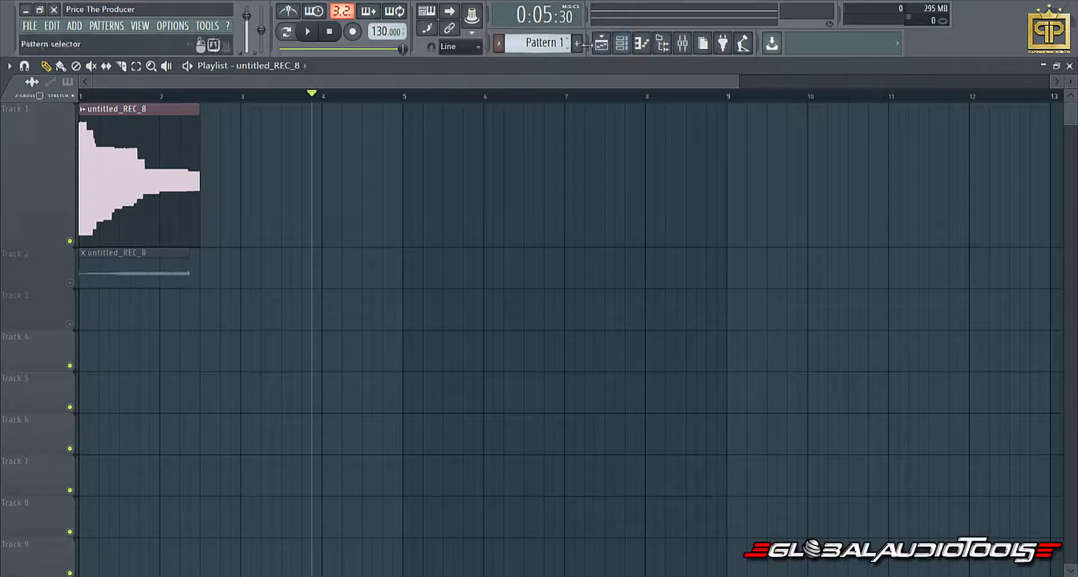
click(622, 44)
click(319, 32)
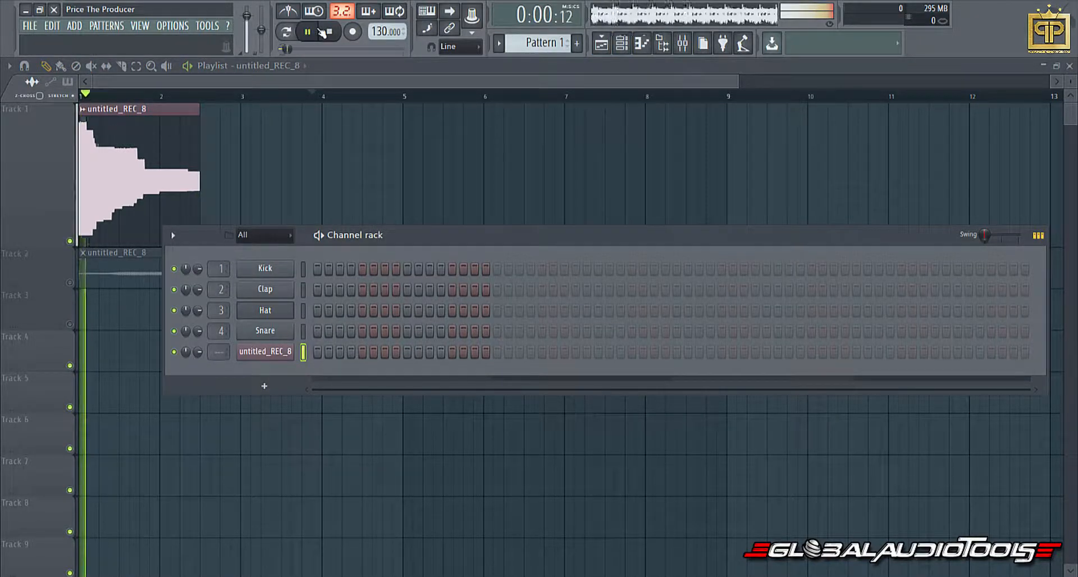
key(space)
drag(220, 352, 220, 336)
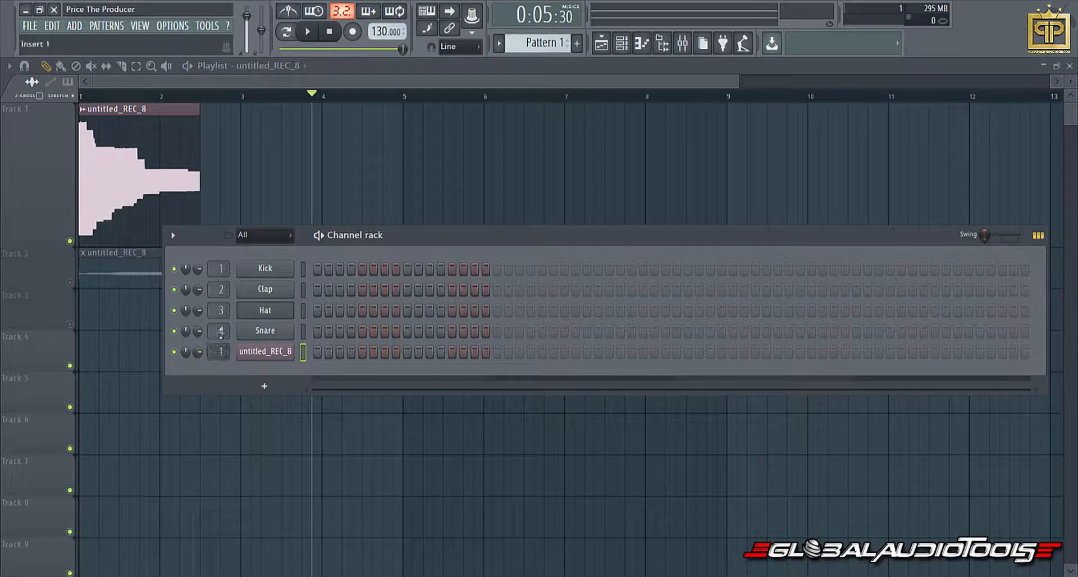
scroll(222, 352, up, 1)
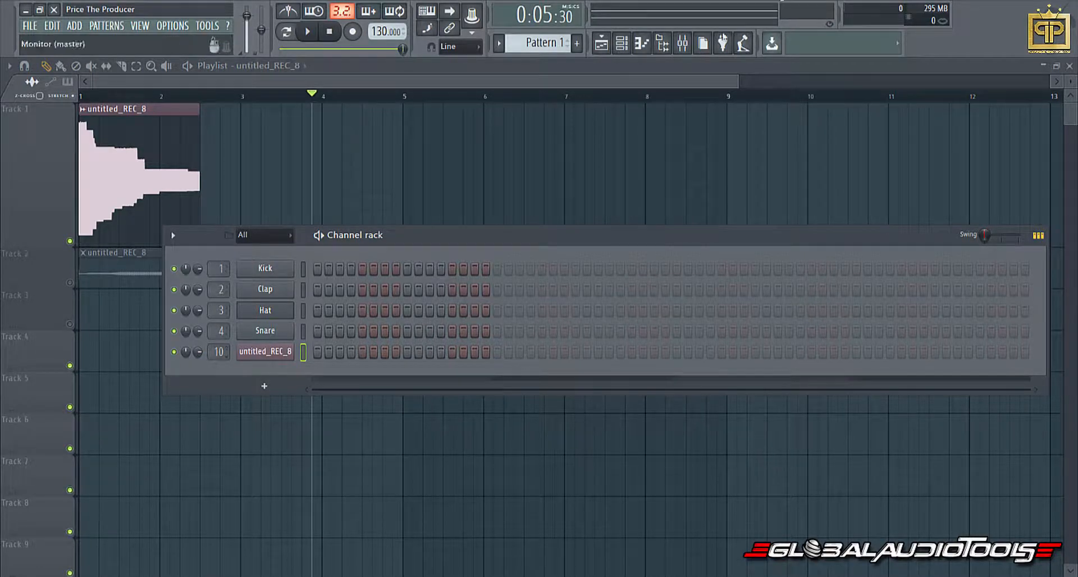
Step: Load Fruity Flangus in the first effect slot of Insert 10 and return to the playlist with its window open
click(682, 43)
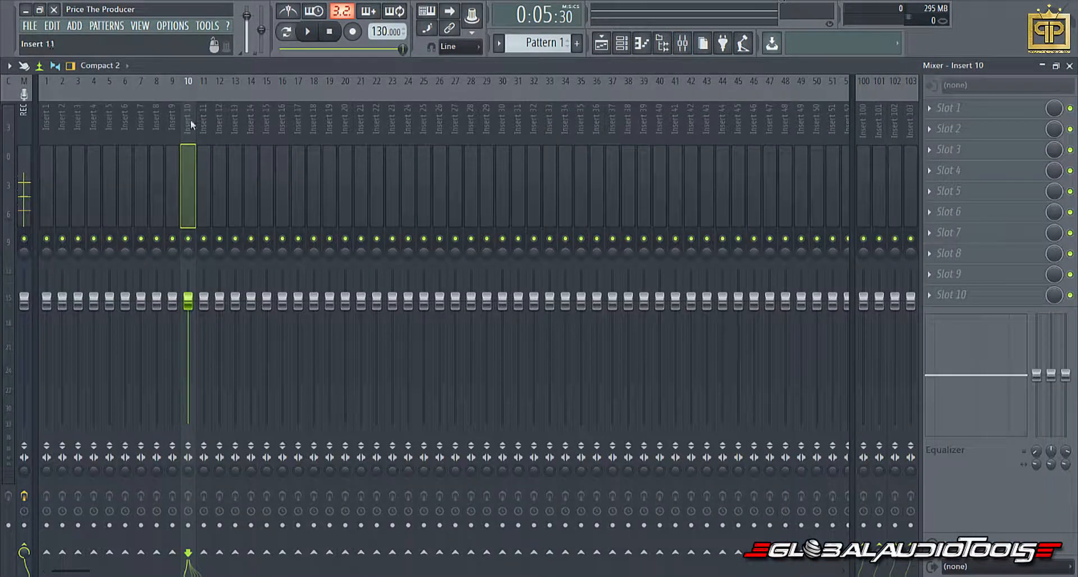
click(670, 159)
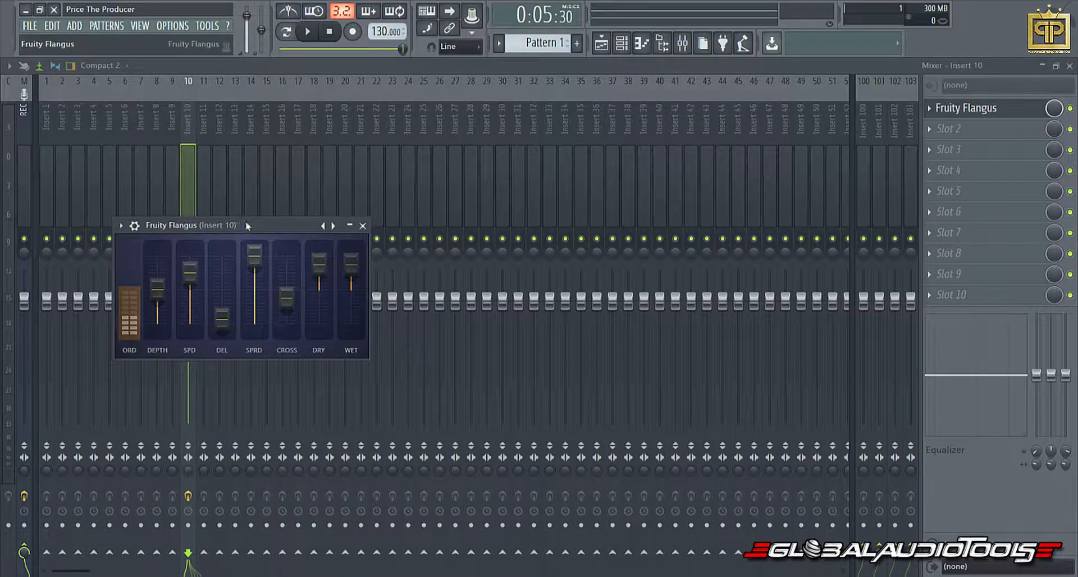
drag(246, 226, 549, 207)
click(1071, 67)
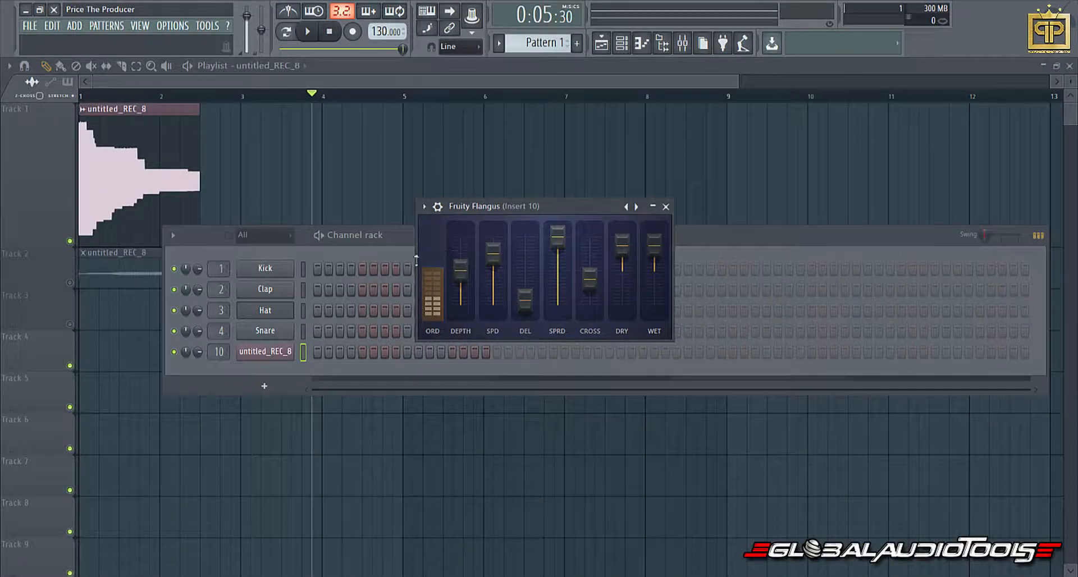
Step: During playback, raise Fruity Flangus's depth, delay, cross and wet (about 92%), reduce spread slightly and dry strongly, and close the effect
key(space)
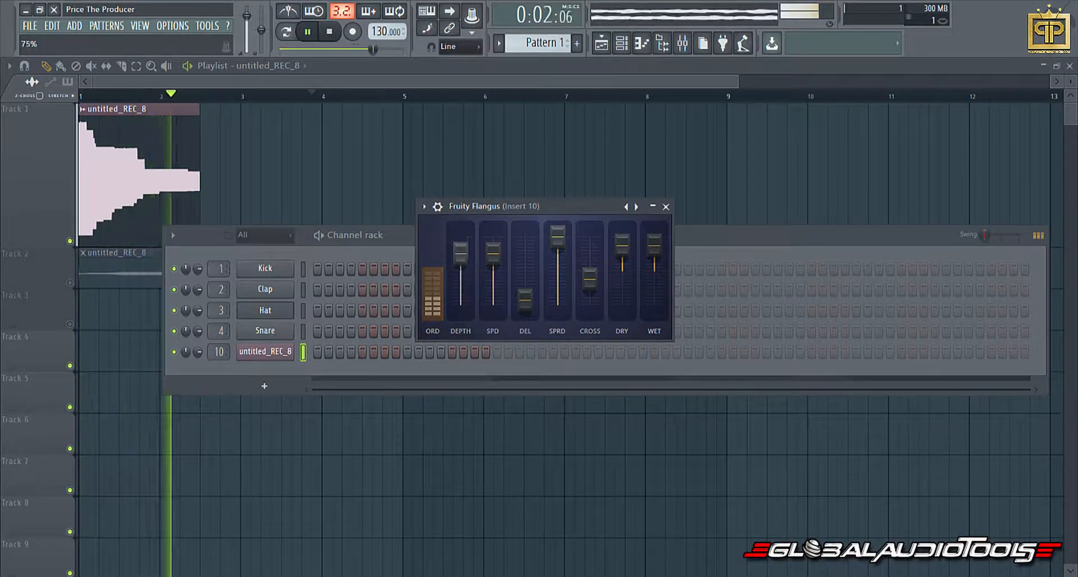
drag(654, 253, 655, 246)
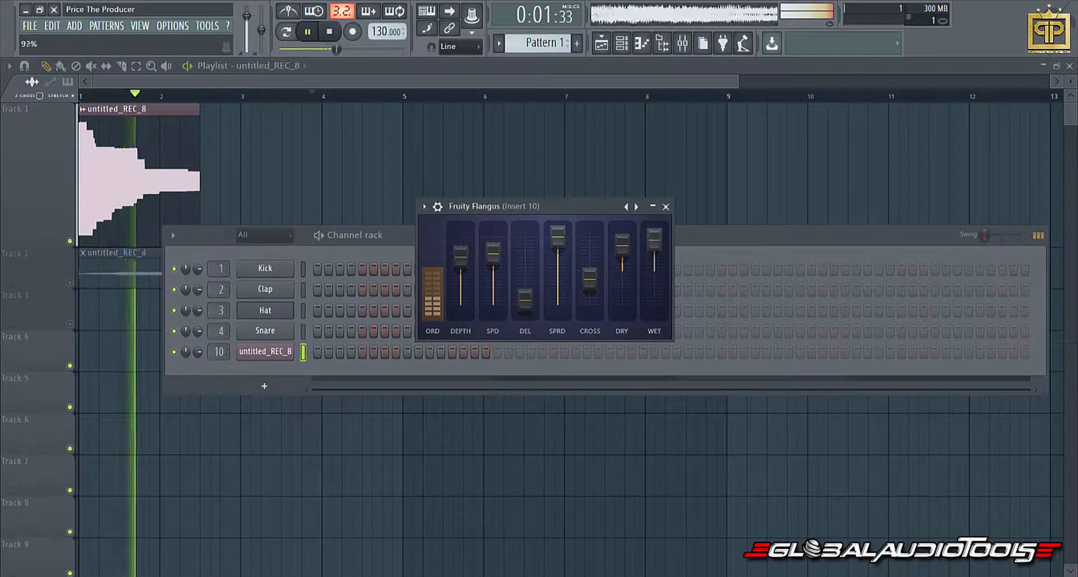
mouse_move(558, 238)
mouse_down()
mouse_move(558, 256)
mouse_move(558, 244)
mouse_up()
drag(590, 281, 623, 300)
drag(528, 300, 524, 272)
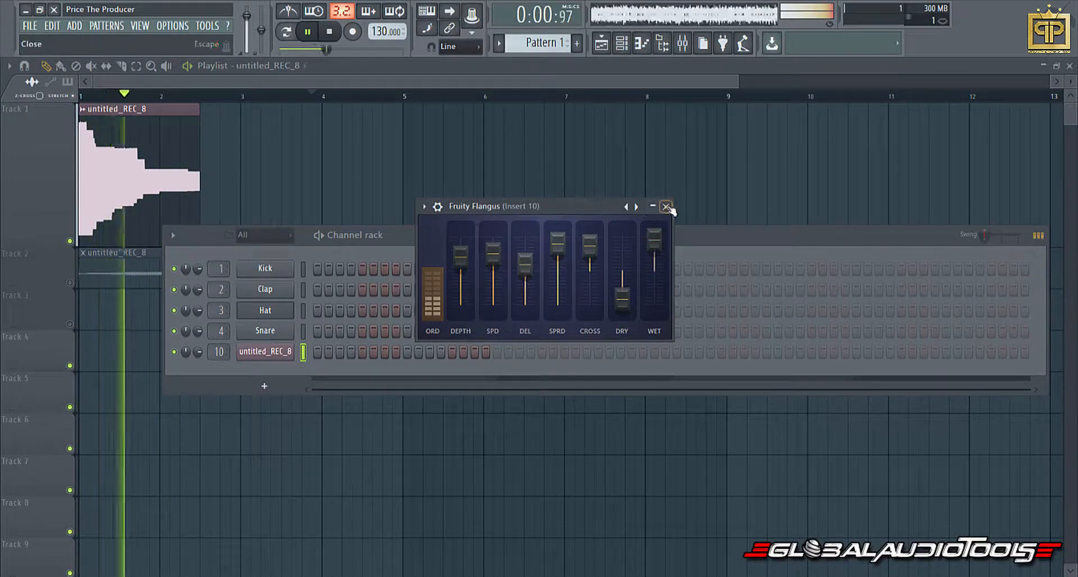
click(666, 206)
click(335, 32)
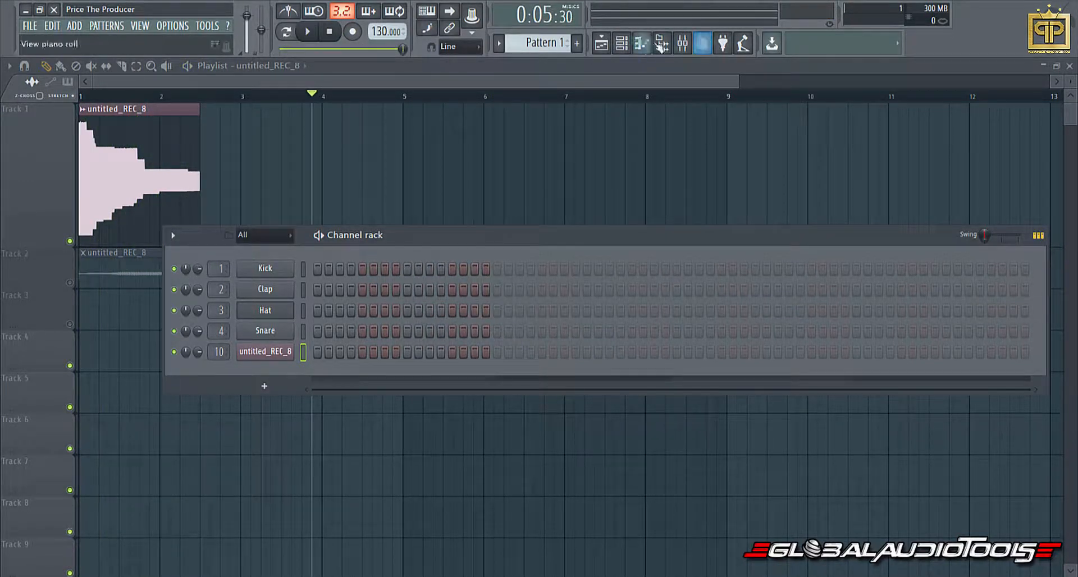
Step: Load dblue_TapeStop in the third effect slot of Insert 10 and place its window above the playlist's empty area
click(683, 44)
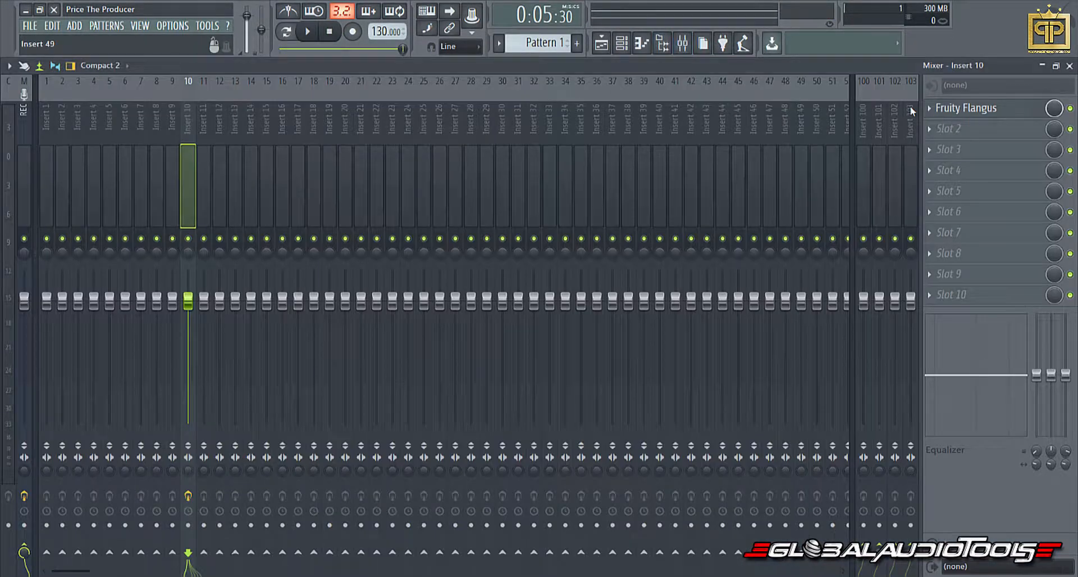
click(931, 150)
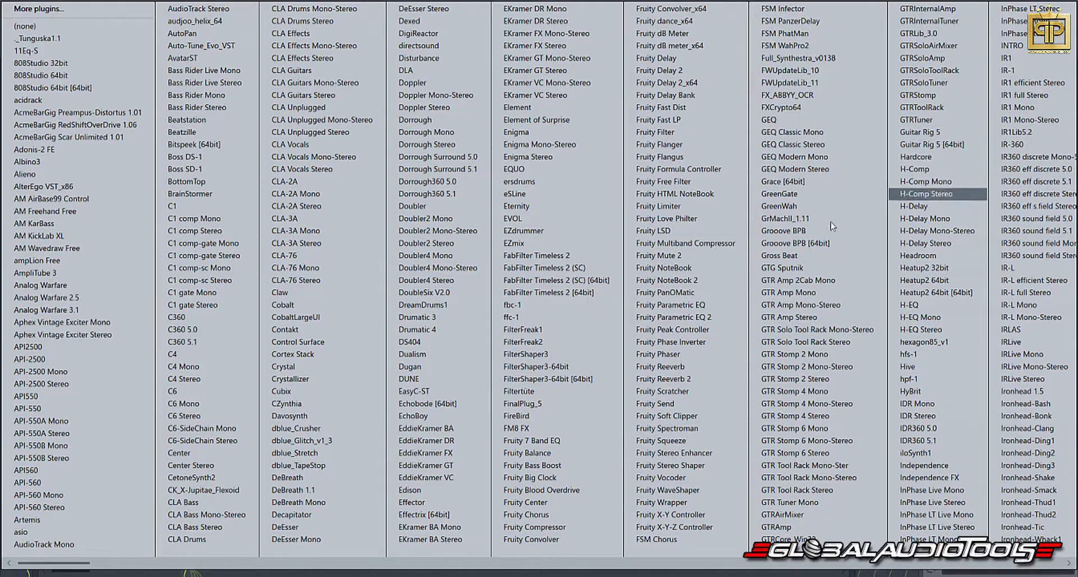
click(325, 467)
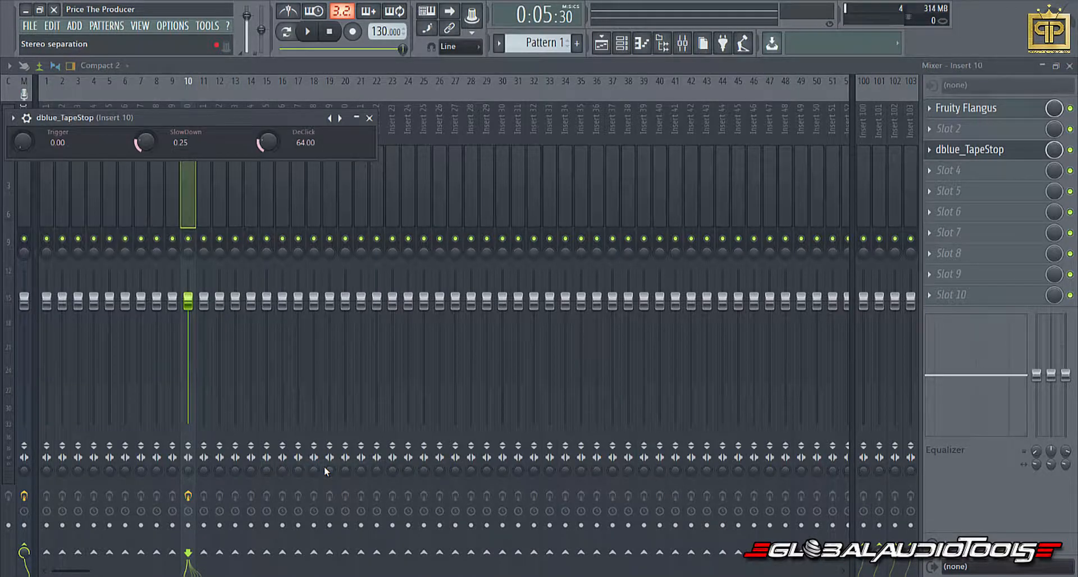
click(1070, 66)
drag(257, 125, 614, 104)
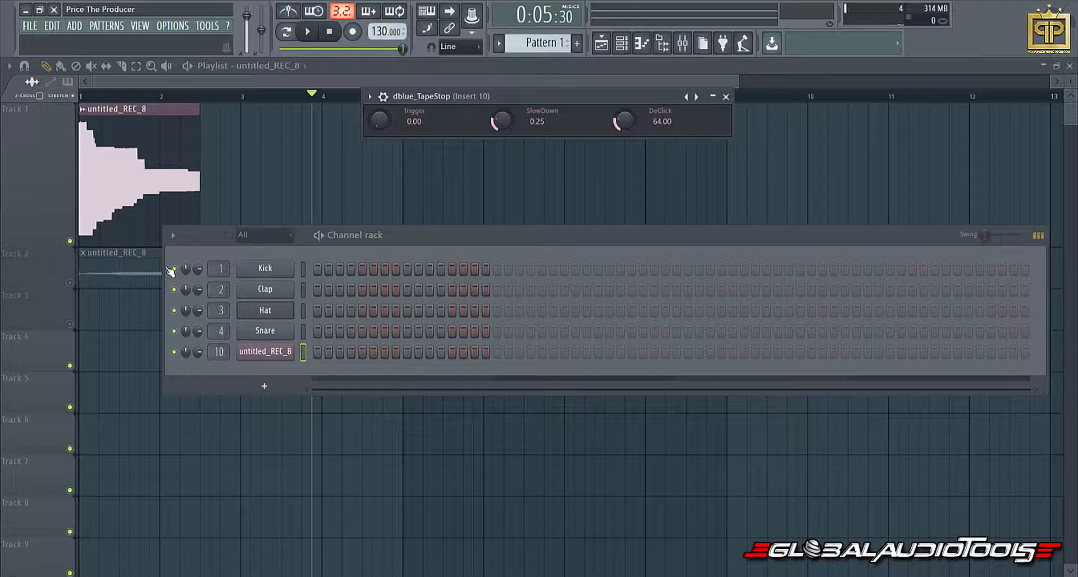
Step: Create an automation clip for dblue_TapeStop's Trigger and unmute track 3, which holds it
right_click(388, 124)
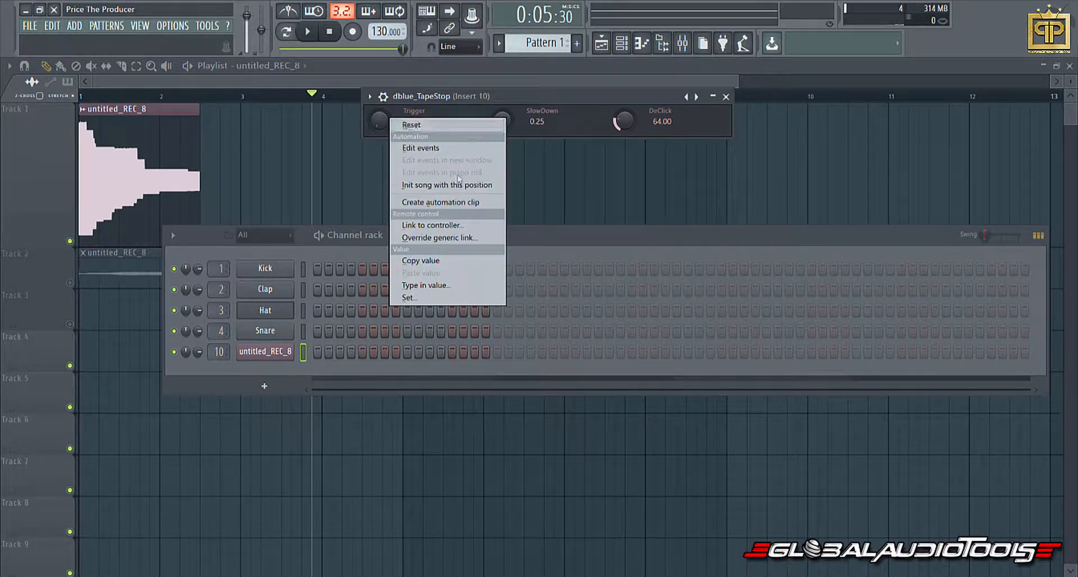
click(447, 204)
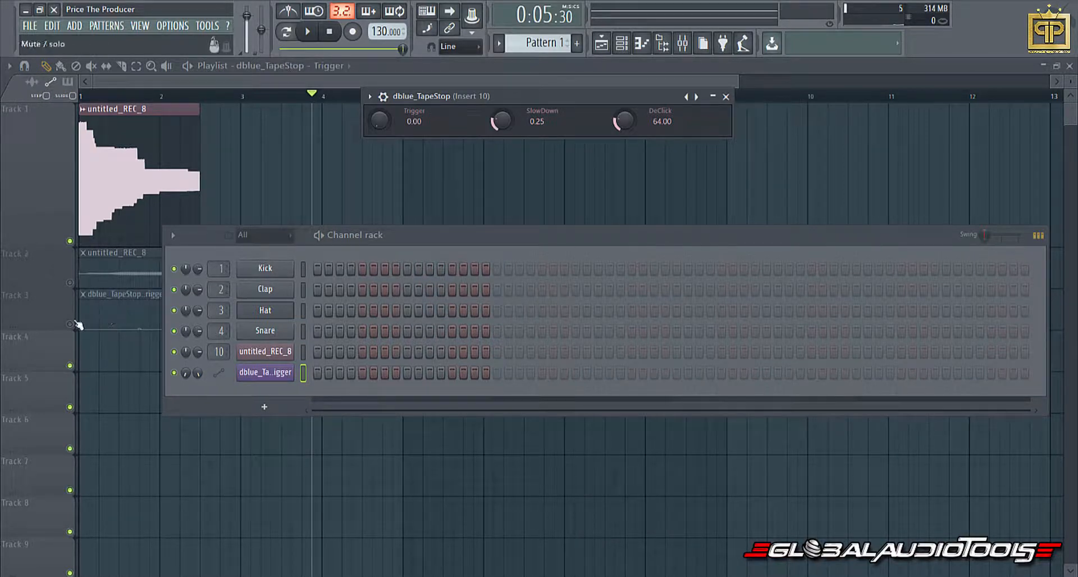
click(79, 324)
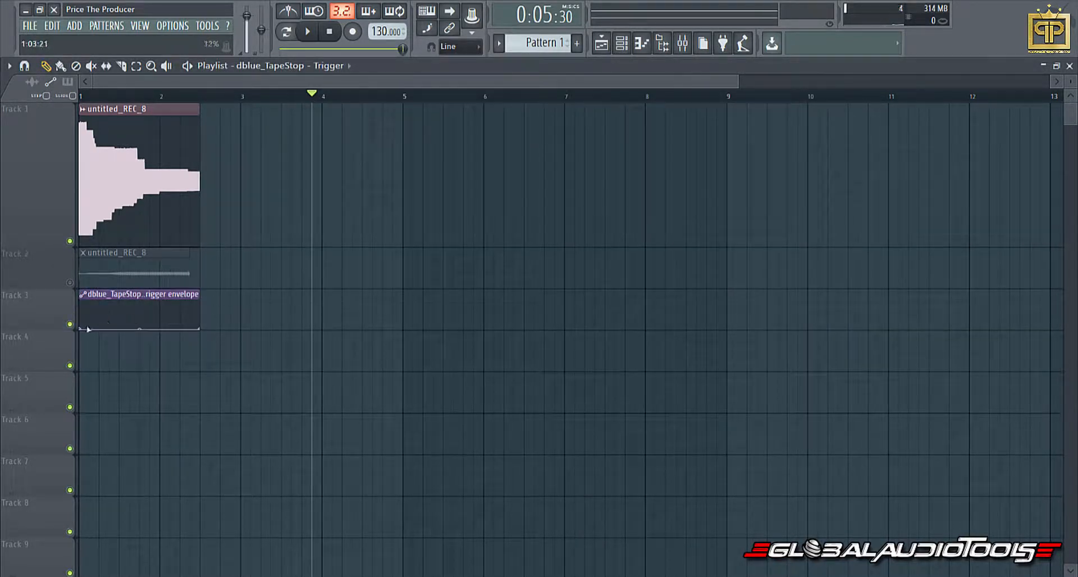
Step: Raise the Trigger envelope's first point so the line slopes down to the clip's end, and audition the effect
drag(77, 328, 75, 284)
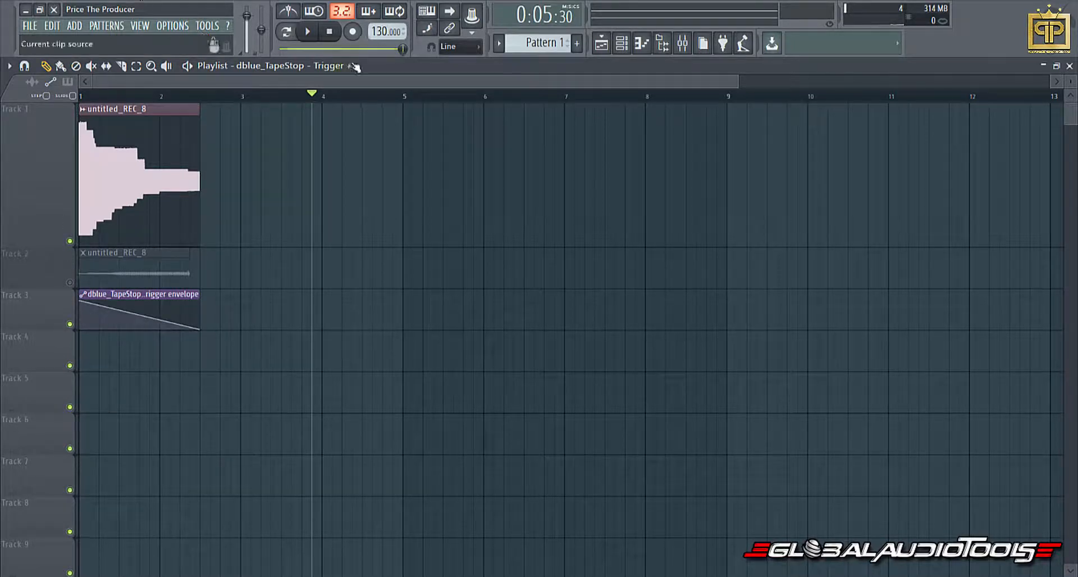
click(331, 33)
click(313, 35)
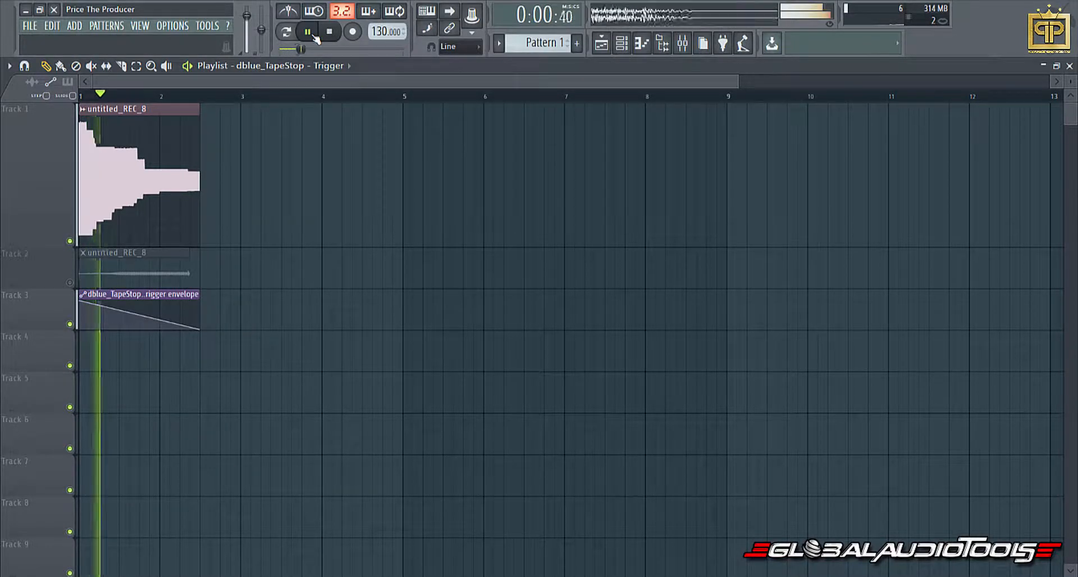
click(329, 31)
Step: Reopen dblue_TapeStop on Insert 10, set SlowDown to 0.12, start playback, and close the effect
click(682, 43)
click(973, 151)
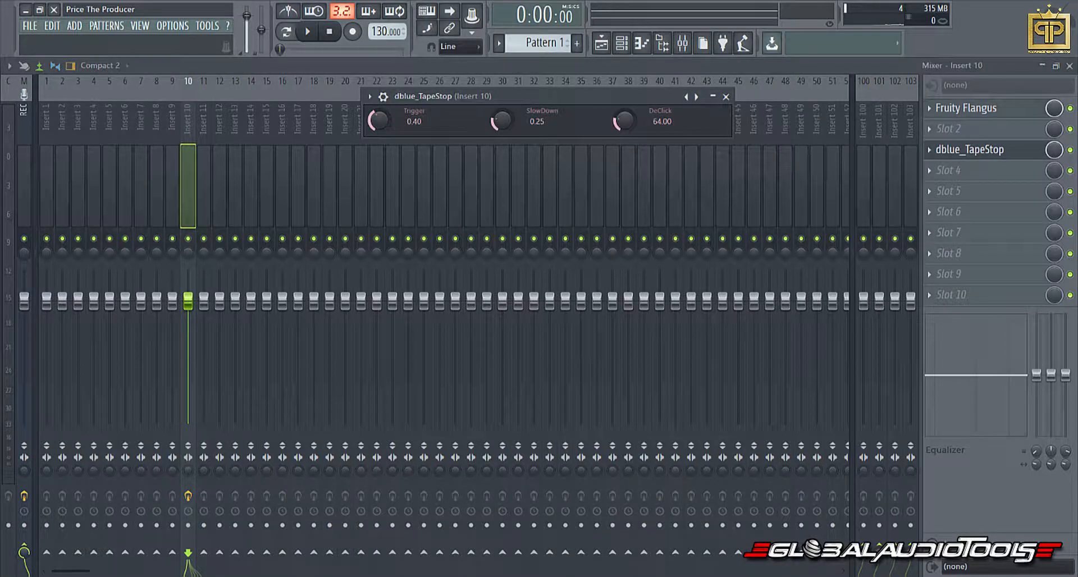
click(1071, 67)
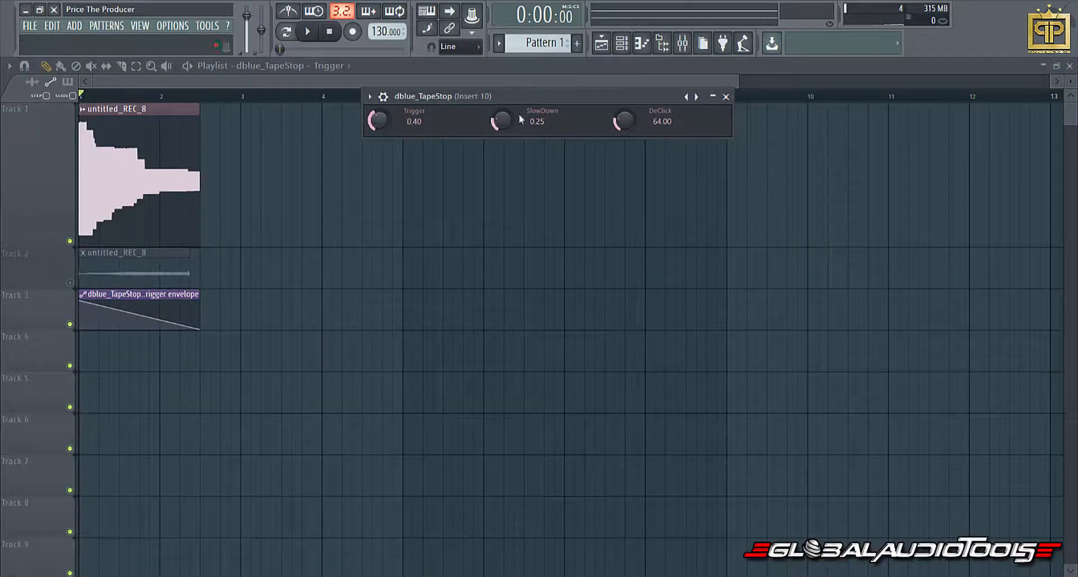
drag(501, 119, 502, 129)
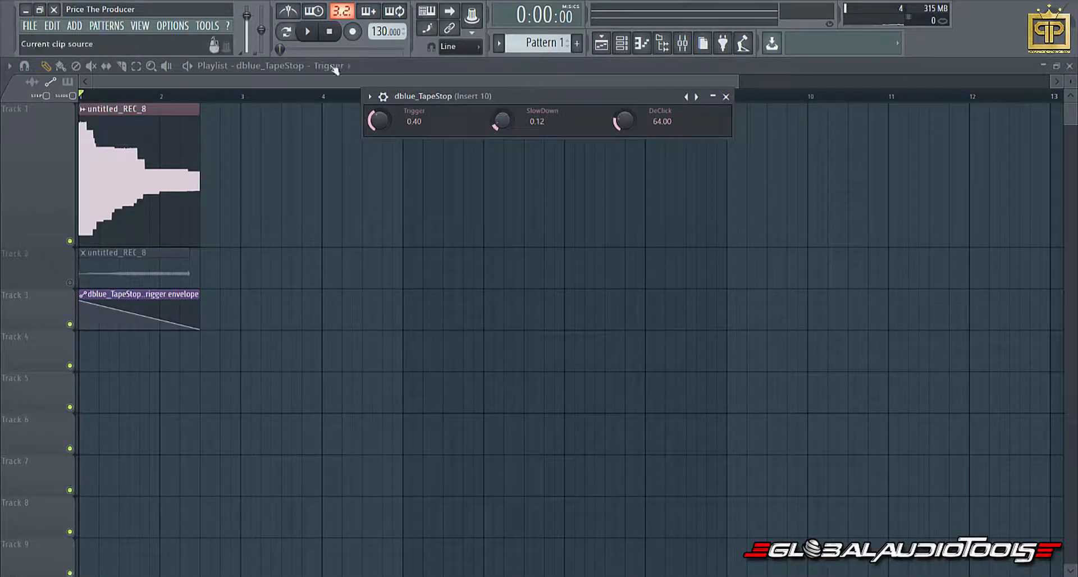
click(307, 32)
click(726, 97)
Step: Extend the Trigger envelope clip and its end point to just past bar 4, bend the line into an early-falling curve, and audition it
drag(199, 301, 245, 345)
key(space)
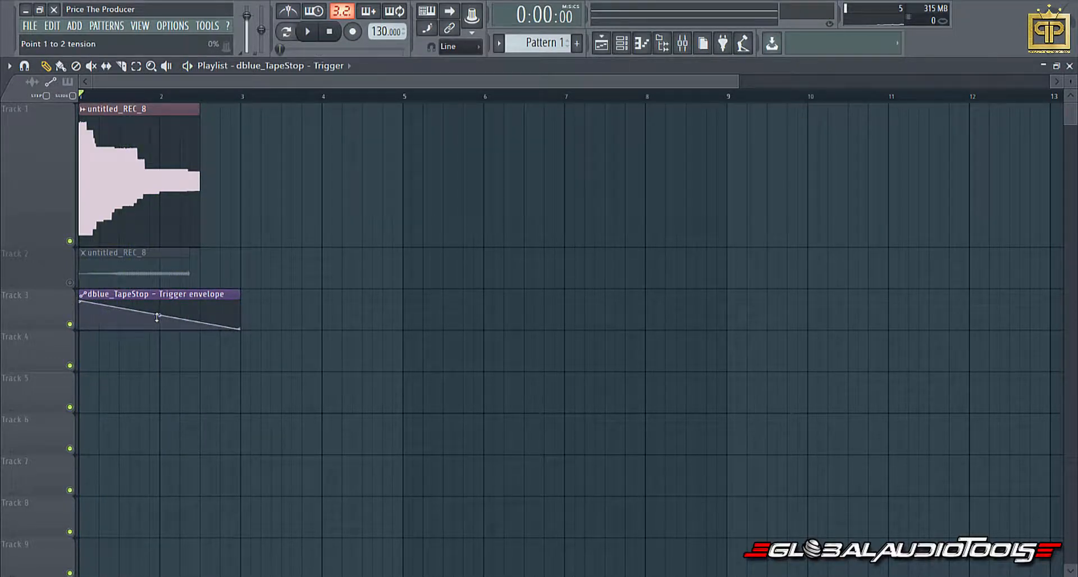
drag(159, 315, 351, 326)
key(space)
key(space)
key(space)
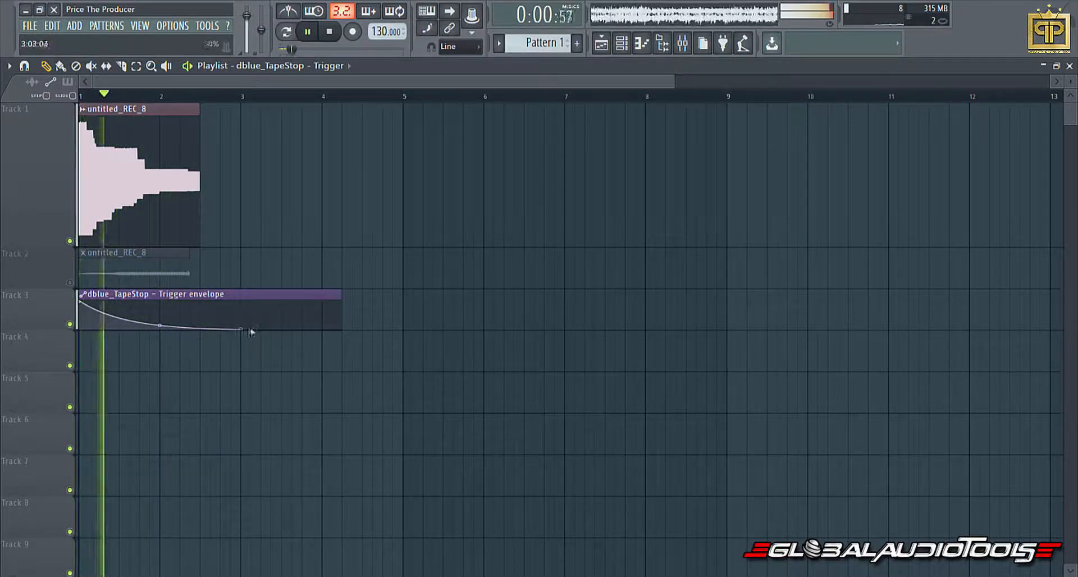
drag(242, 328, 332, 349)
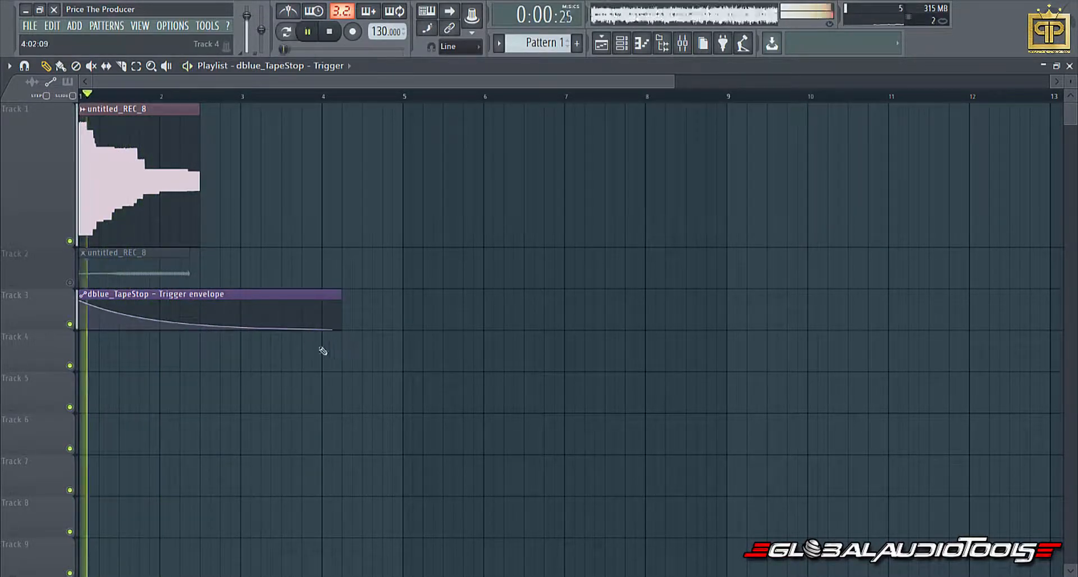
key(space)
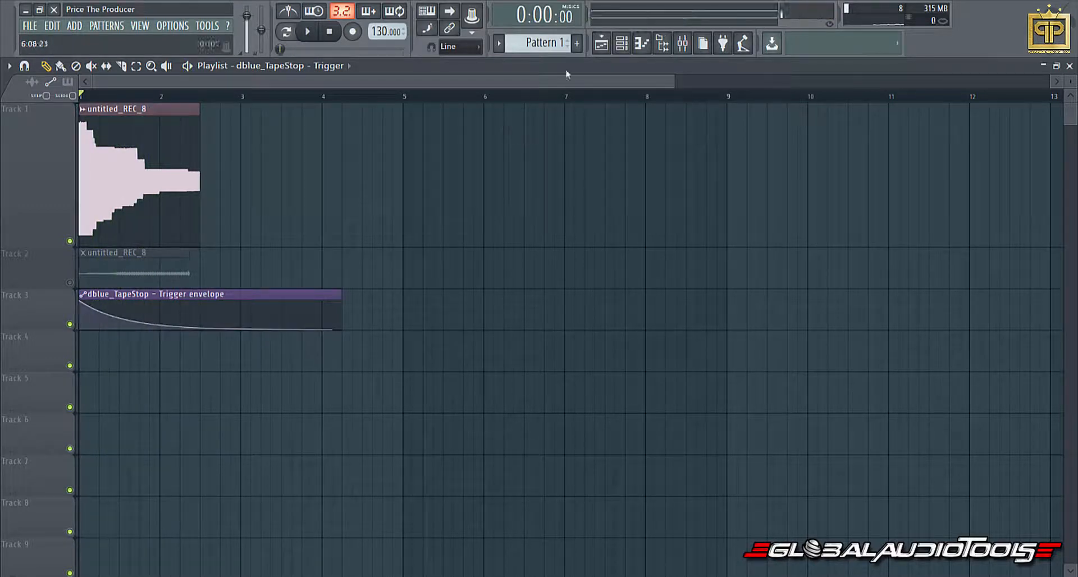
Step: Bend the Trigger envelope upward so it stays high and falls toward bar 4, and audition the roll repeatedly
click(621, 43)
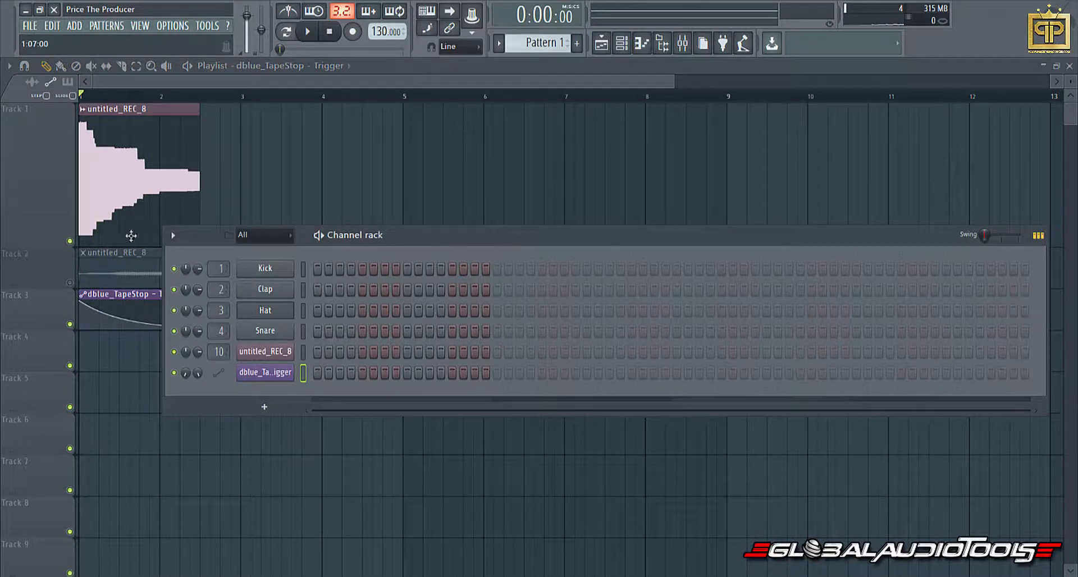
click(155, 76)
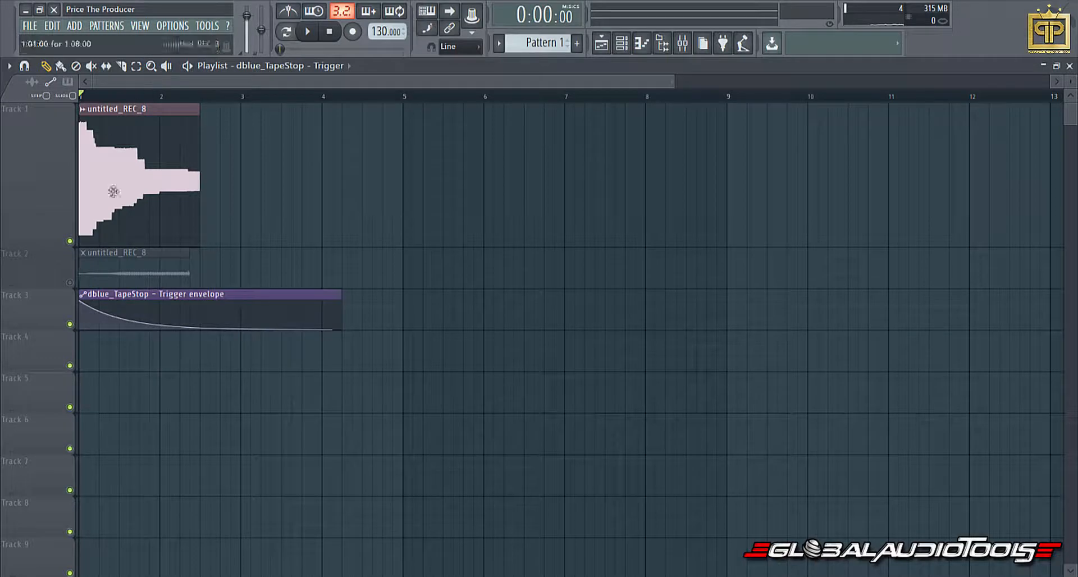
drag(204, 328, 205, 305)
key(space)
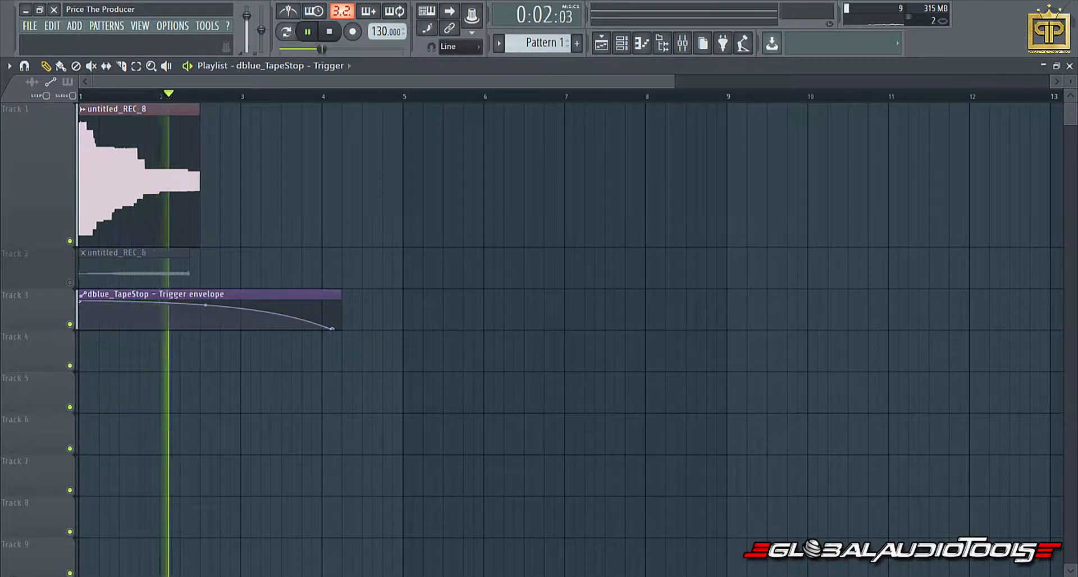
key(space)
key(space)
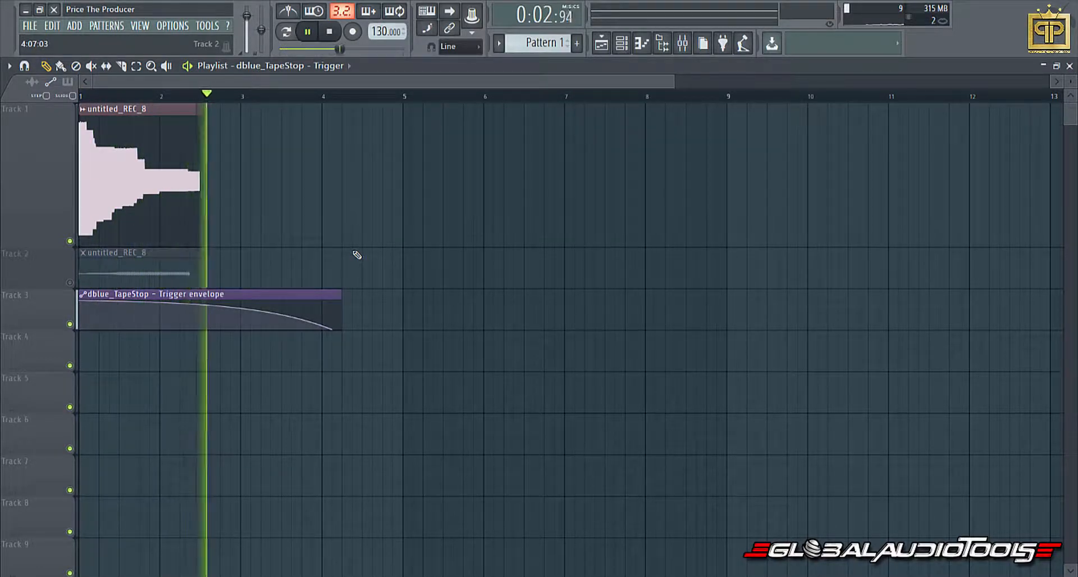
key(space)
key(space)
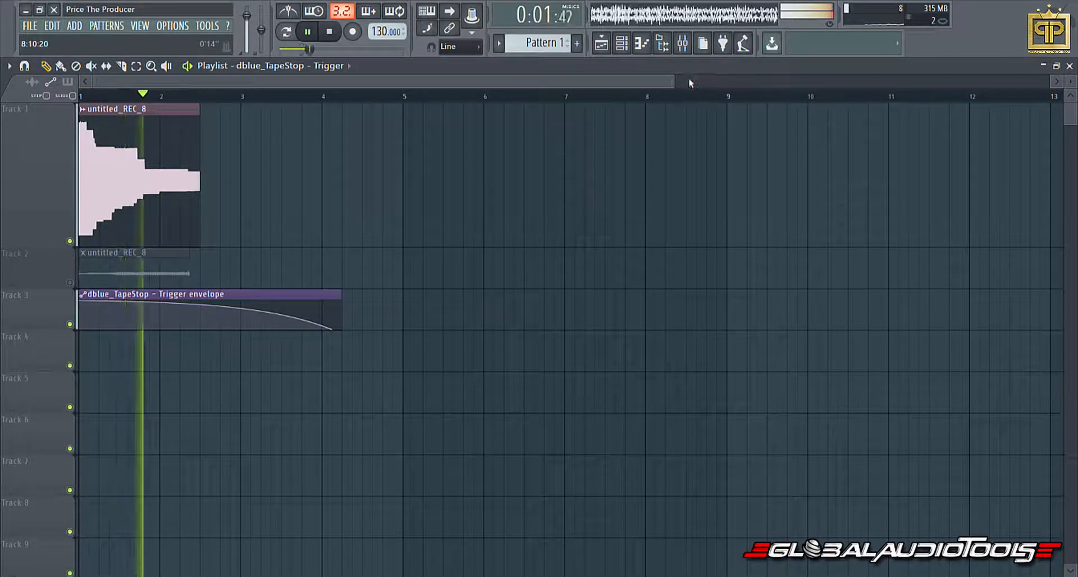
Step: Audition the processed roll from the start of the Playlist with Track 2 muted, and stop playback
key(space)
key(space)
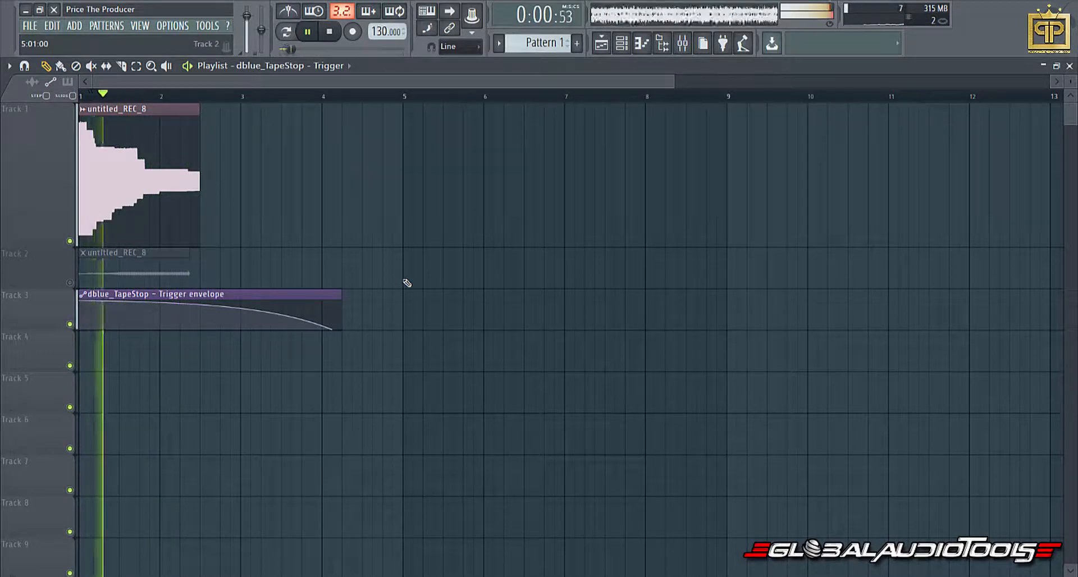
key(space)
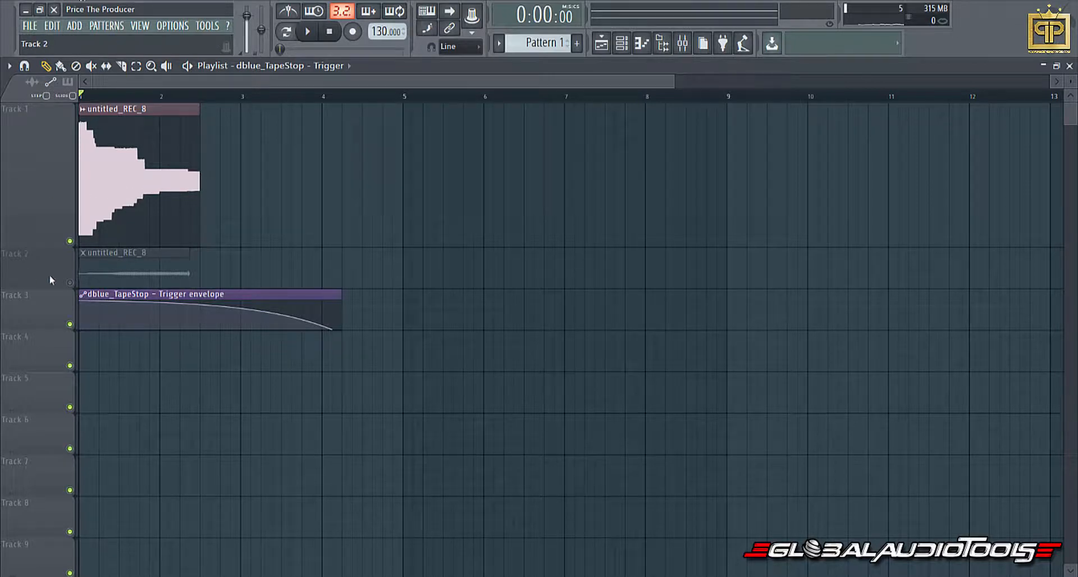
Step: Unmute Track 2, audition both recorded clips together from the start, and mute Track 2 again
click(69, 283)
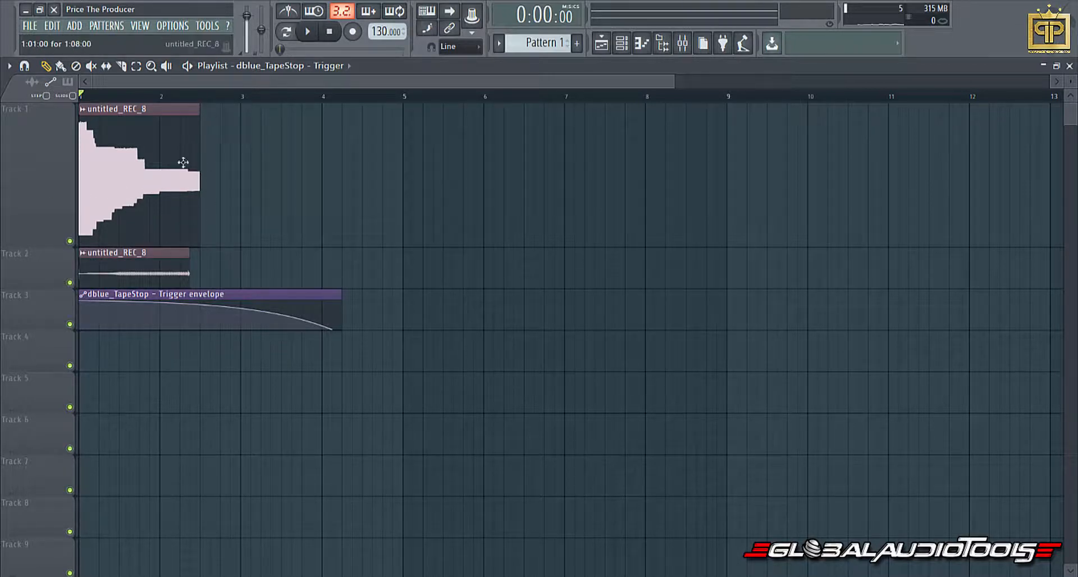
click(309, 31)
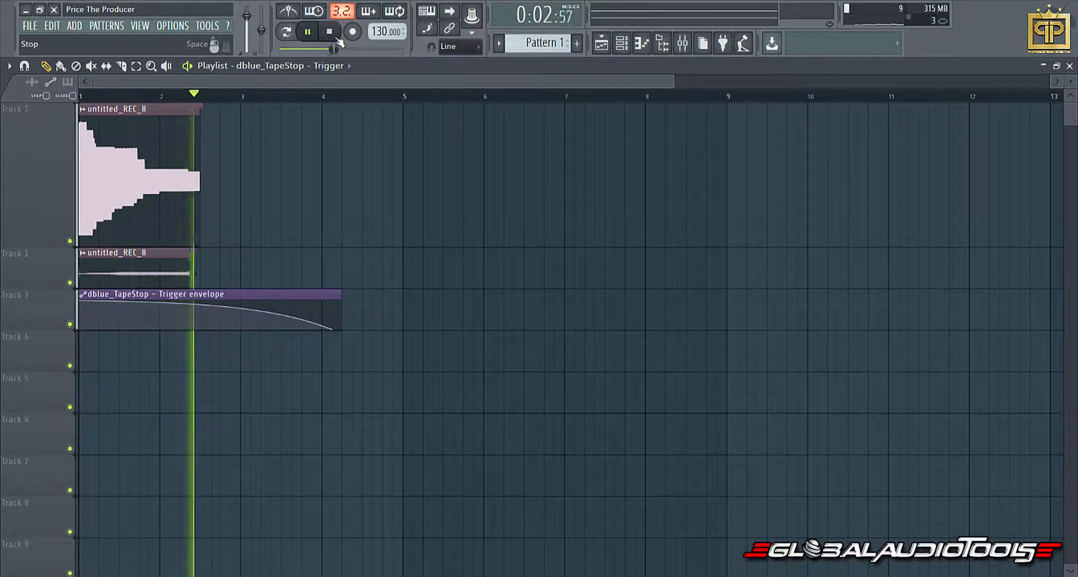
click(331, 32)
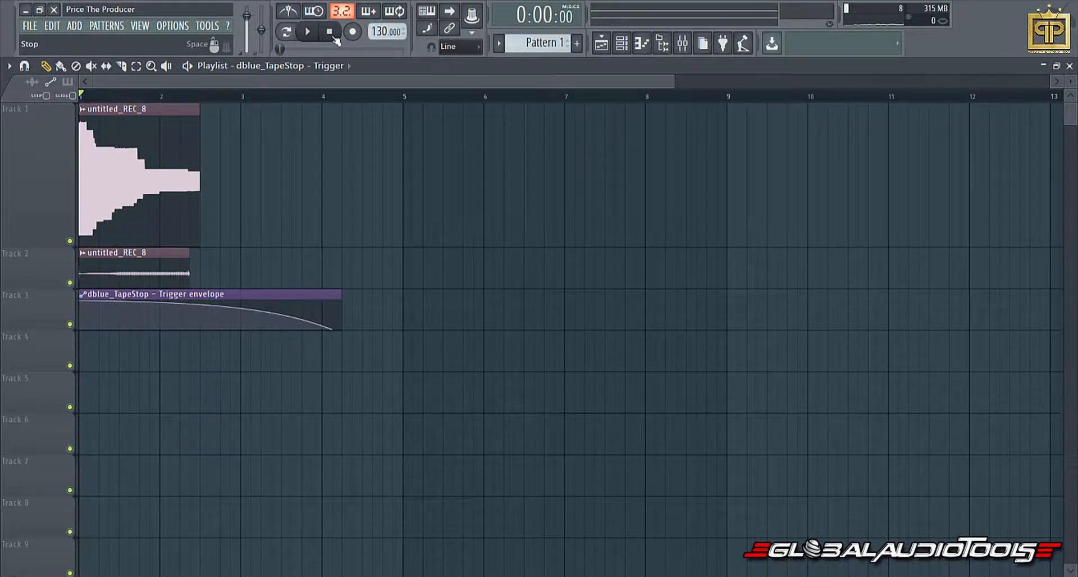
click(70, 282)
Step: Audition Track 1's roll with the Trigger envelope two more times, stopping playback after each pass
key(space)
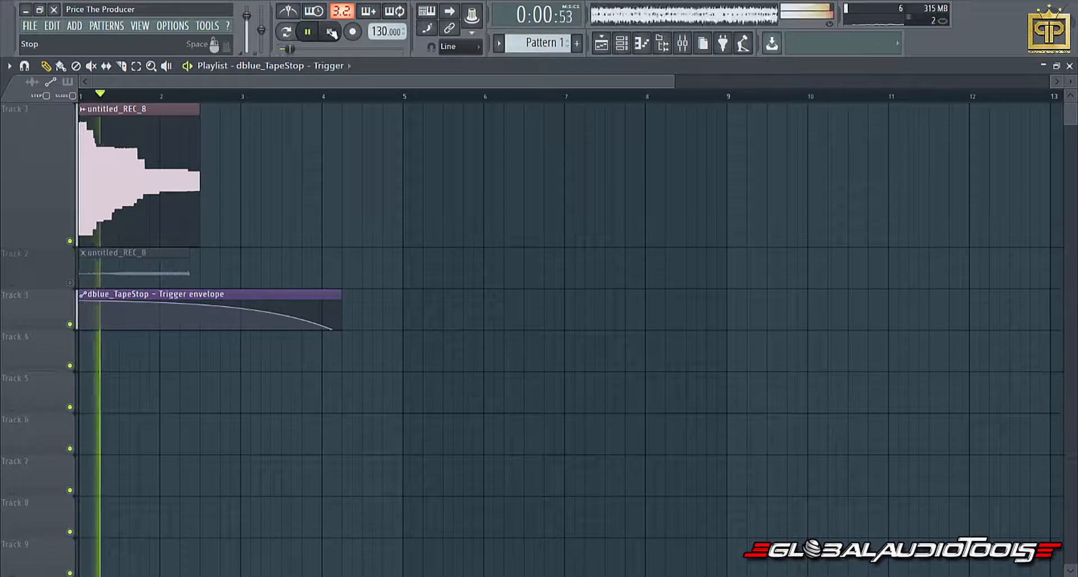
click(332, 32)
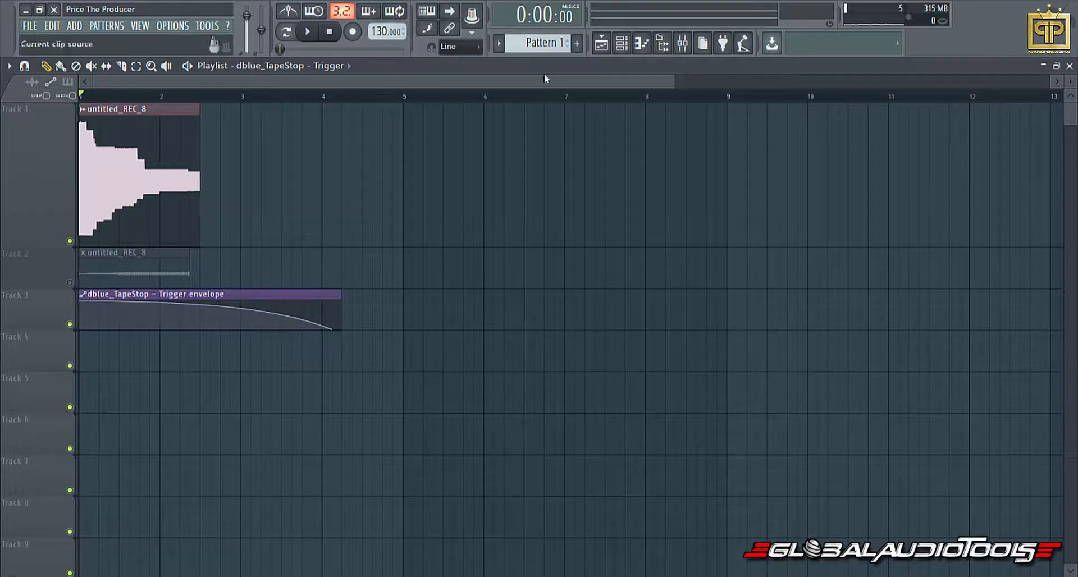
click(316, 34)
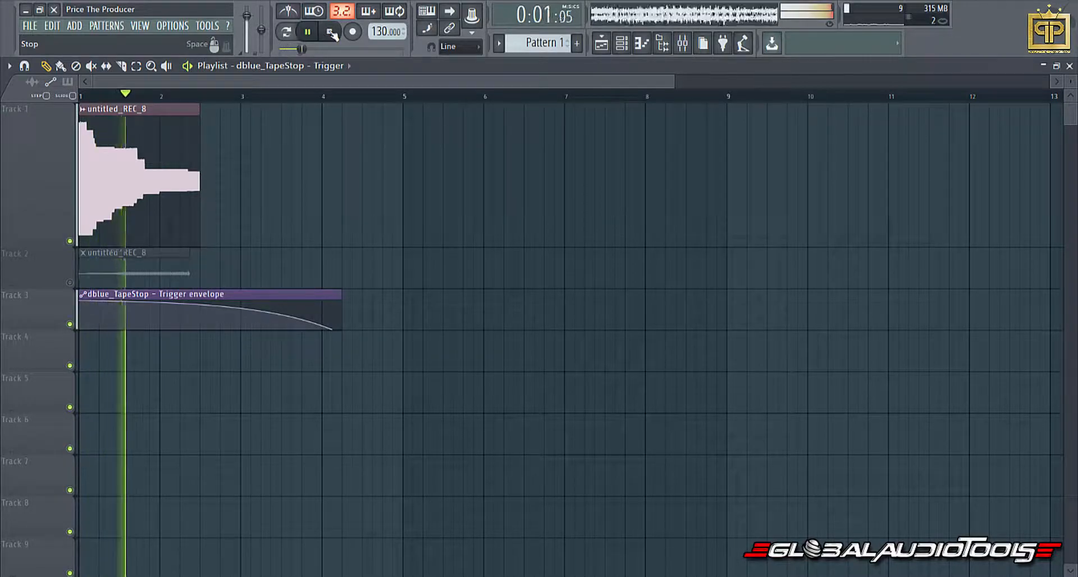
click(331, 33)
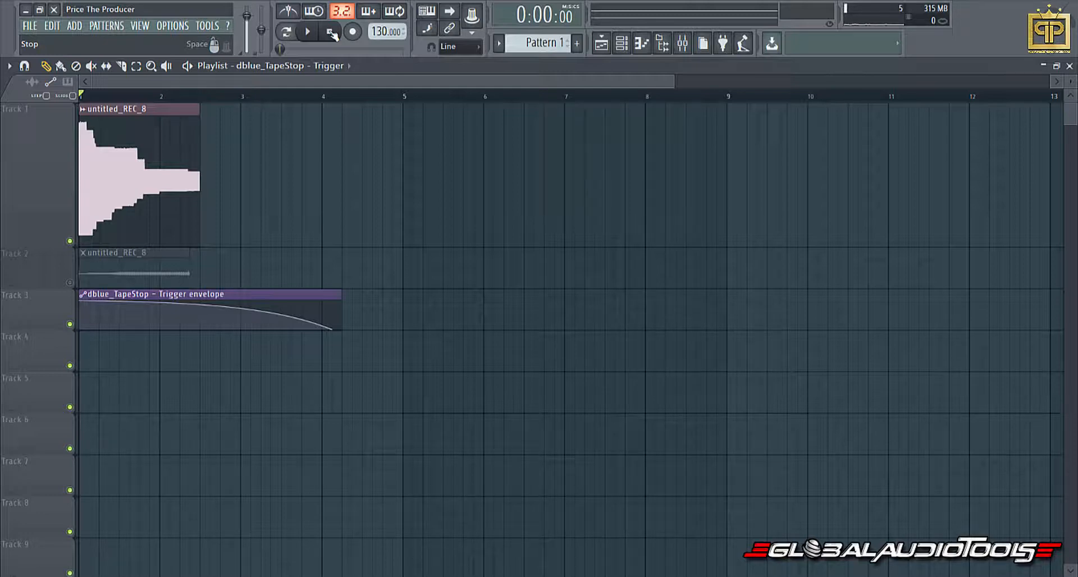
Step: Open Fruity Flangus from Insert 10, check the insert's effect chain, return to the Playlist, and audition the roll with the effect window open
click(683, 43)
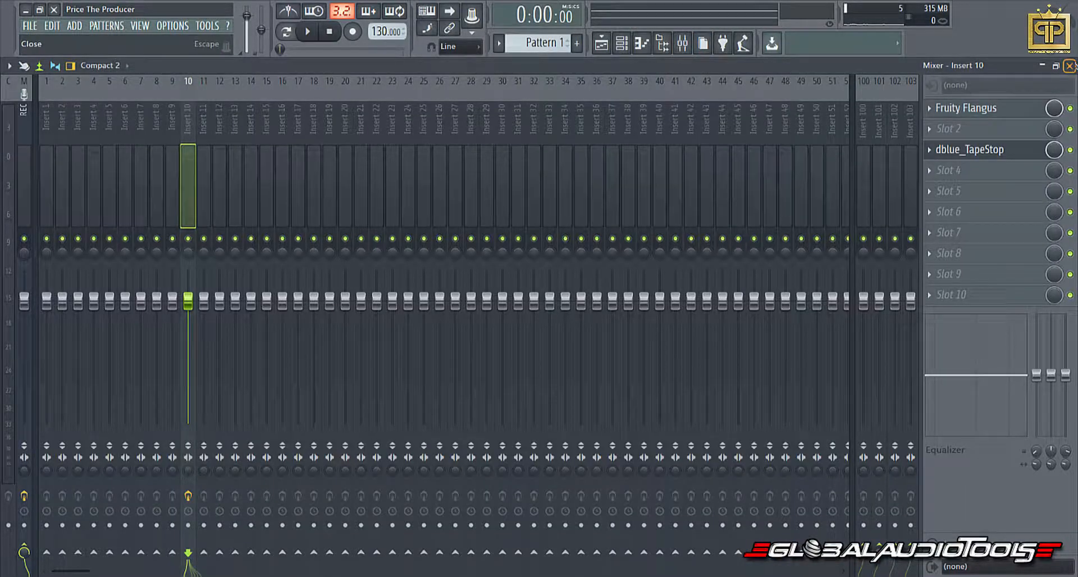
click(1004, 110)
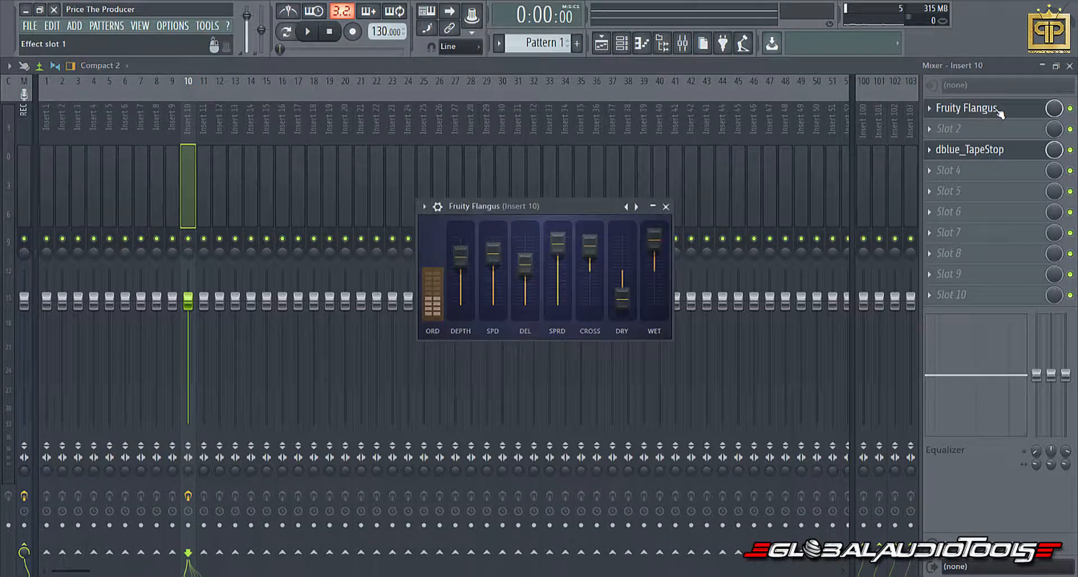
click(1070, 66)
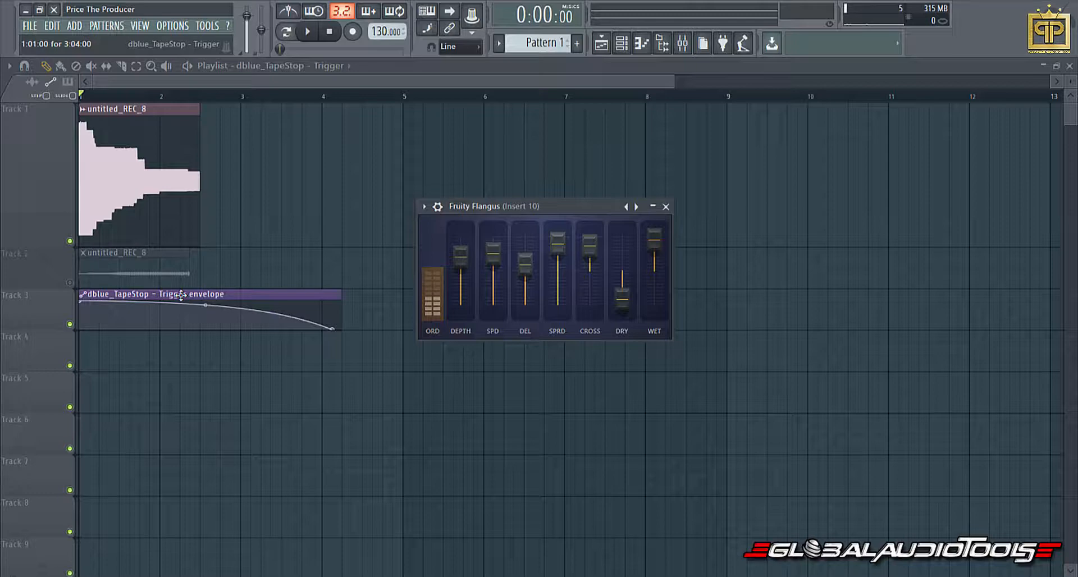
click(682, 44)
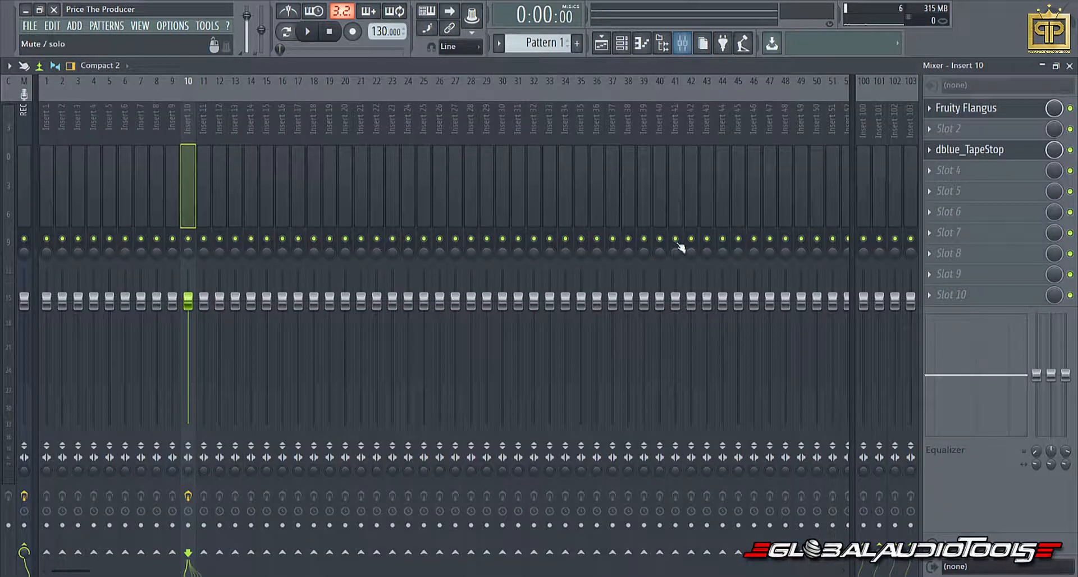
click(1070, 67)
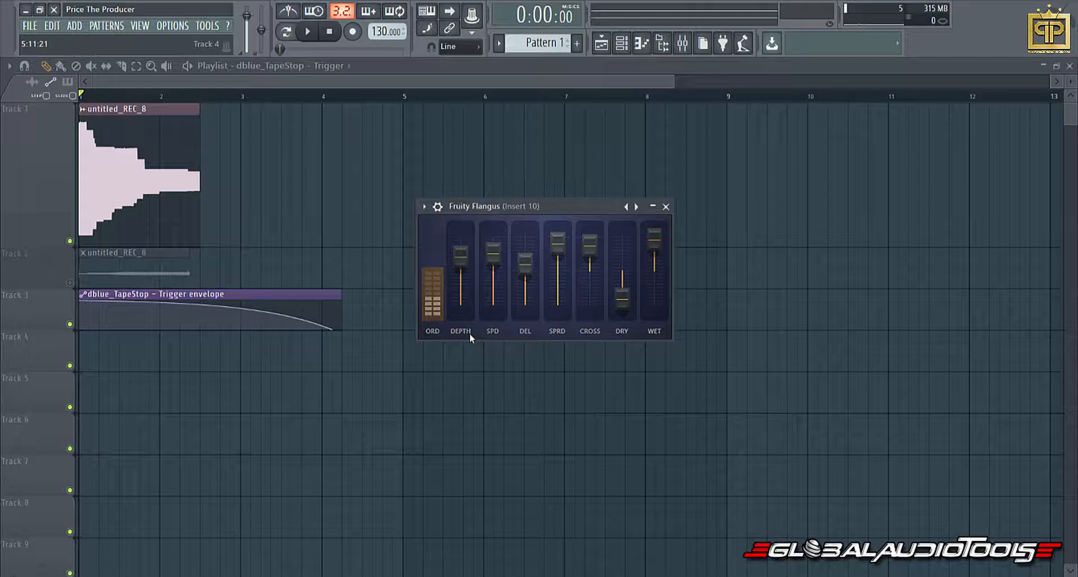
key(space)
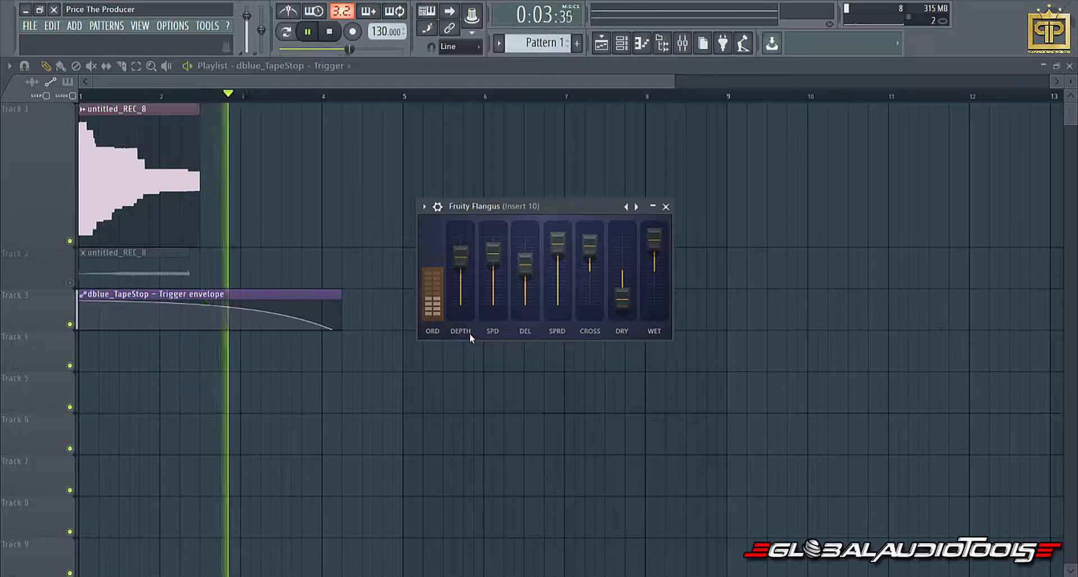
key(space)
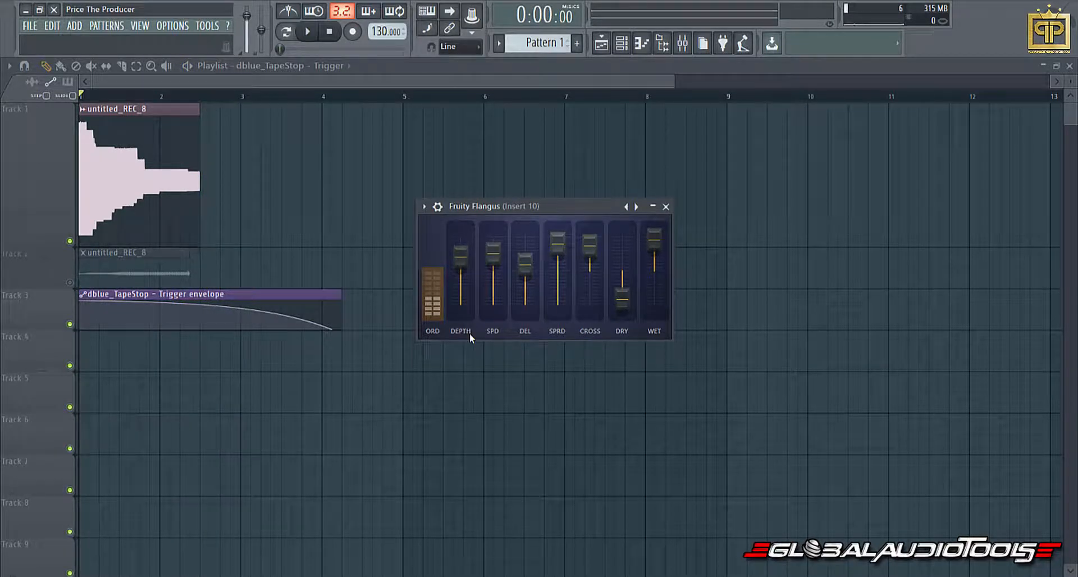